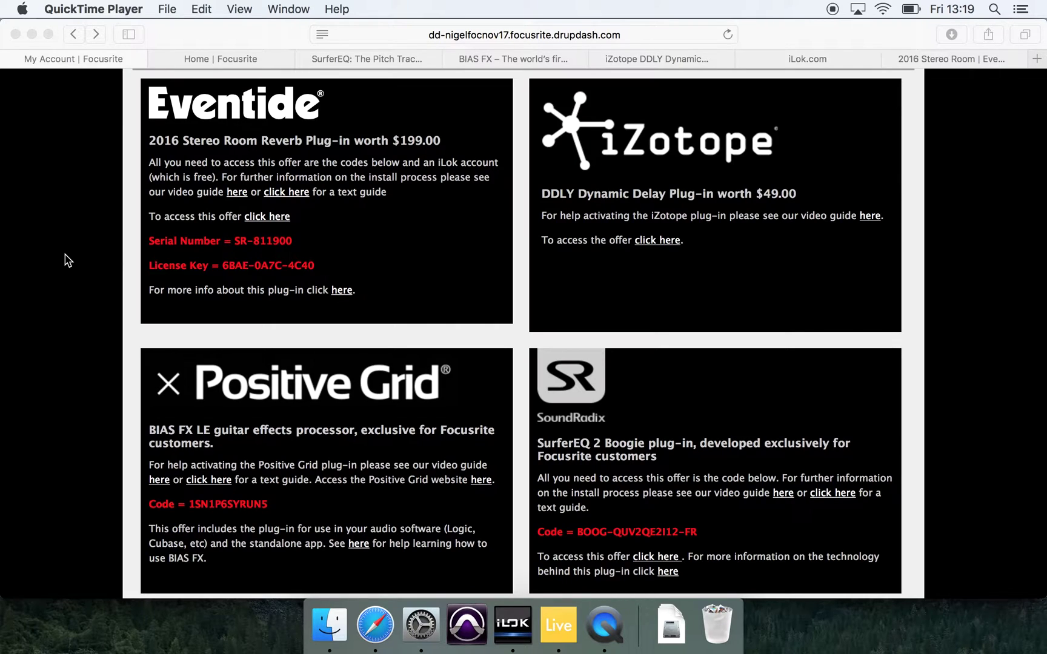
{"action": "scroll", "coordinate": [67, 260], "scroll_direction": "down", "scroll_amount": 10}
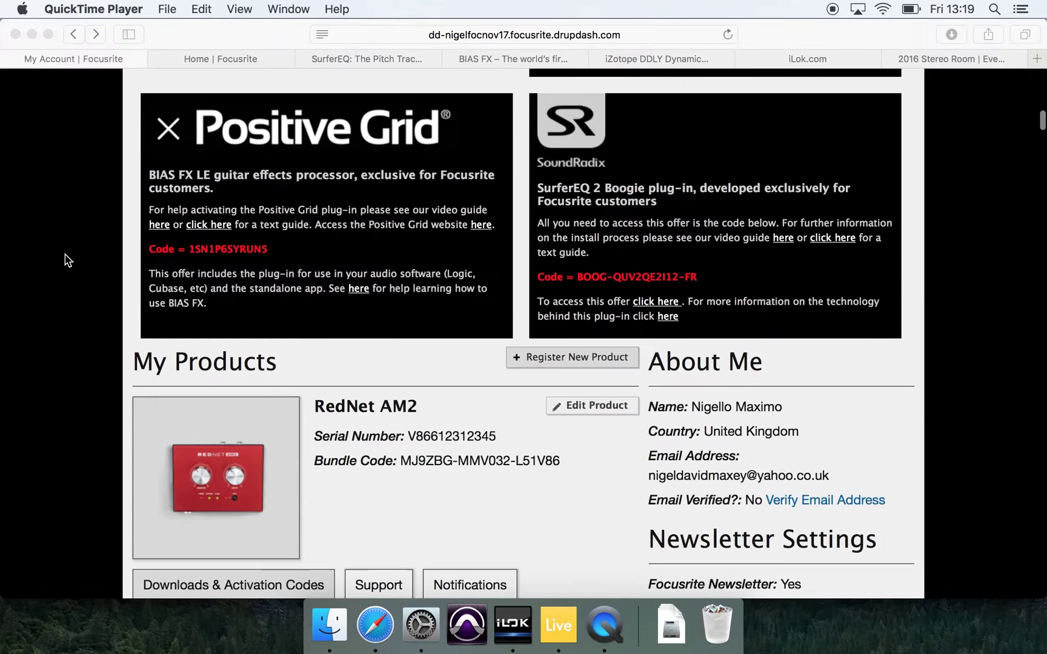
{"action": "scroll", "coordinate": [67, 261], "scroll_direction": "down", "scroll_amount": 2}
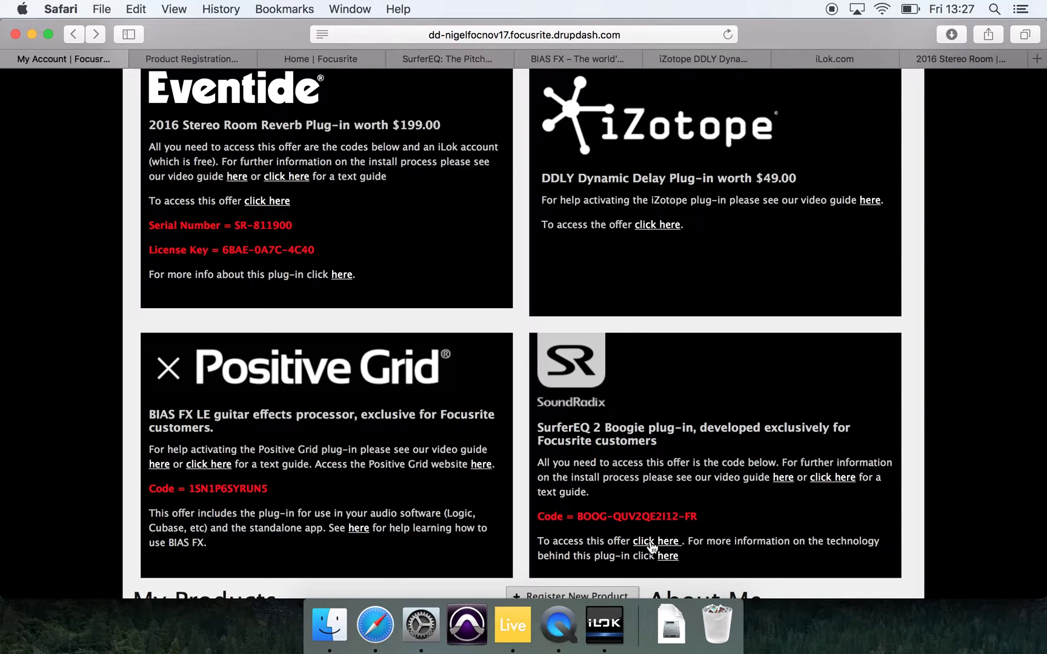
{"action": "left_click", "coordinate": [652, 543]}
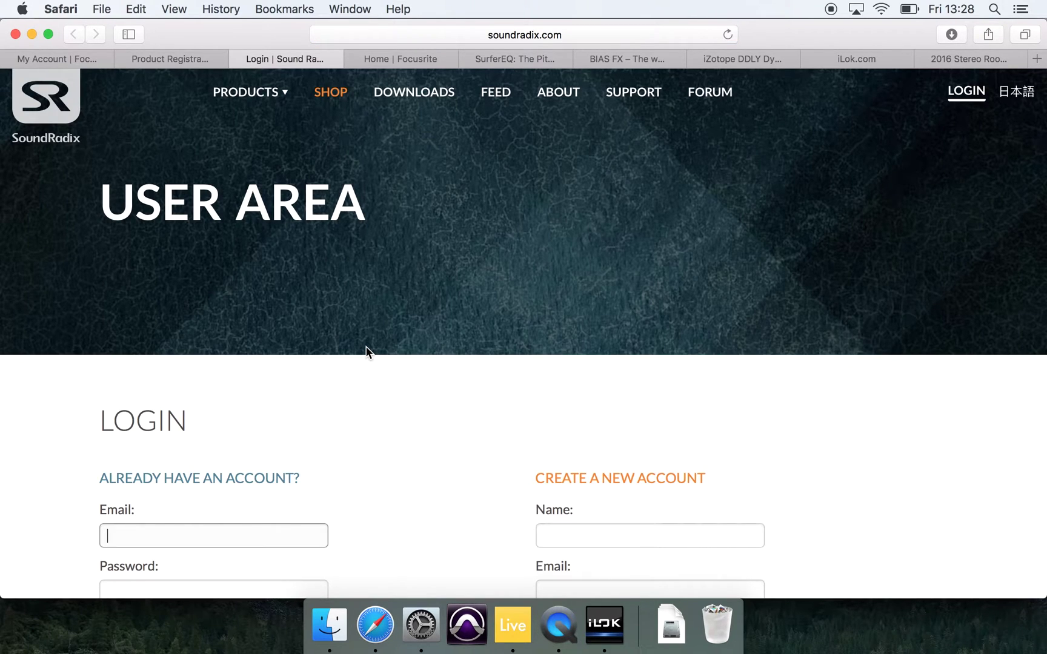
{"action": "scroll", "coordinate": [366, 353], "scroll_direction": "down", "scroll_amount": 1}
{"action": "scroll", "coordinate": [366, 353], "scroll_direction": "down", "scroll_amount": 3}
{"action": "scroll", "coordinate": [365, 353], "scroll_direction": "down", "scroll_amount": 1}
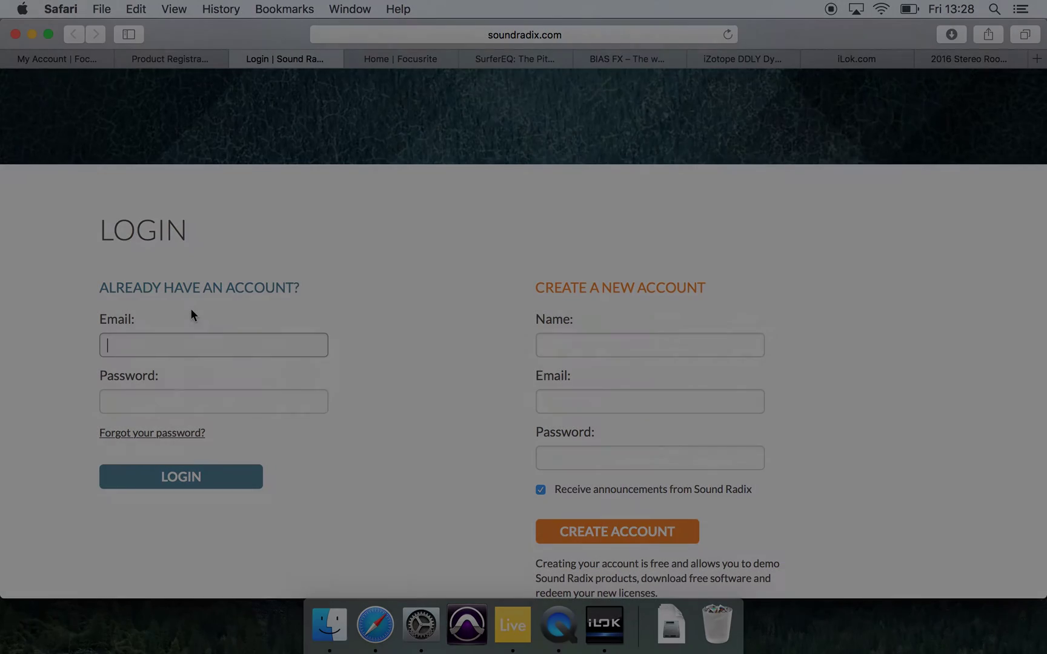
{"action": "scroll", "coordinate": [95, 393], "scroll_direction": "down", "scroll_amount": 4}
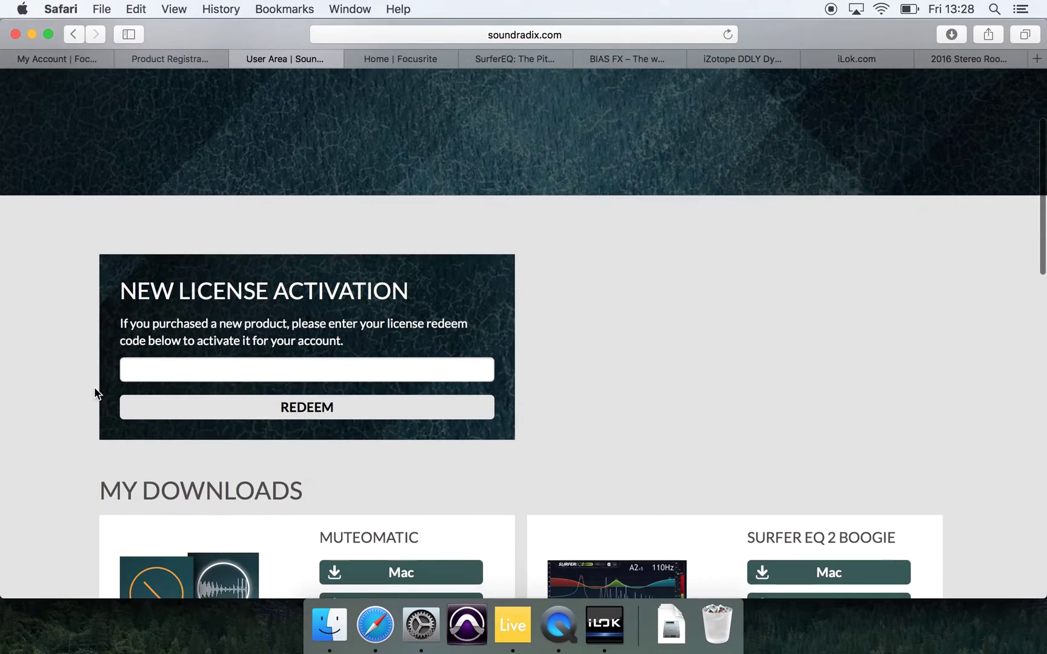
{"action": "left_click", "coordinate": [165, 373]}
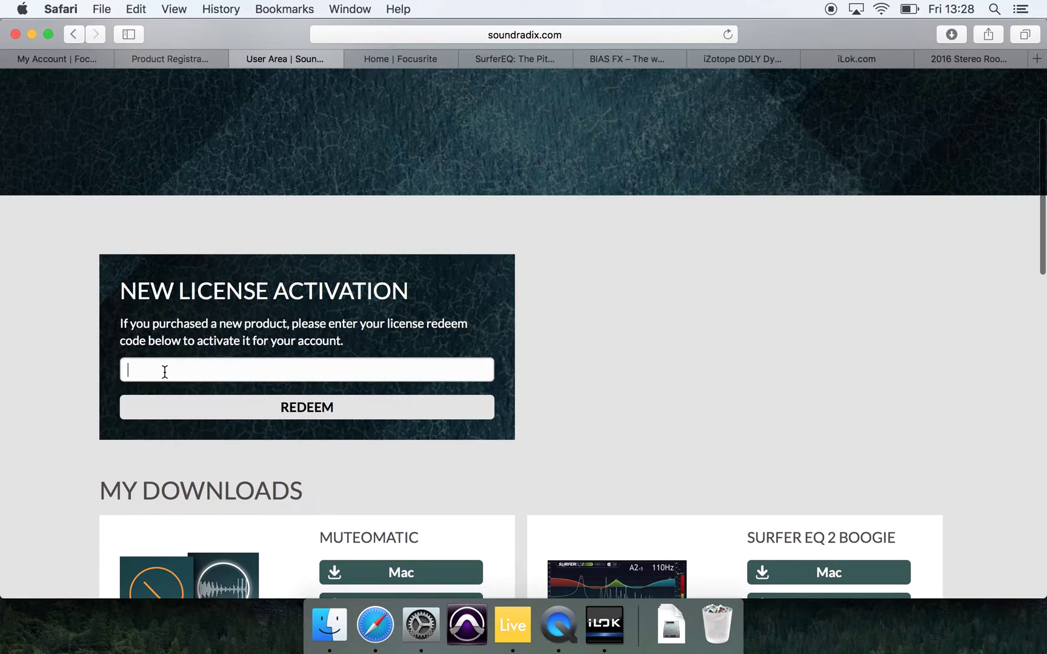
{"action": "left_click", "coordinate": [69, 60]}
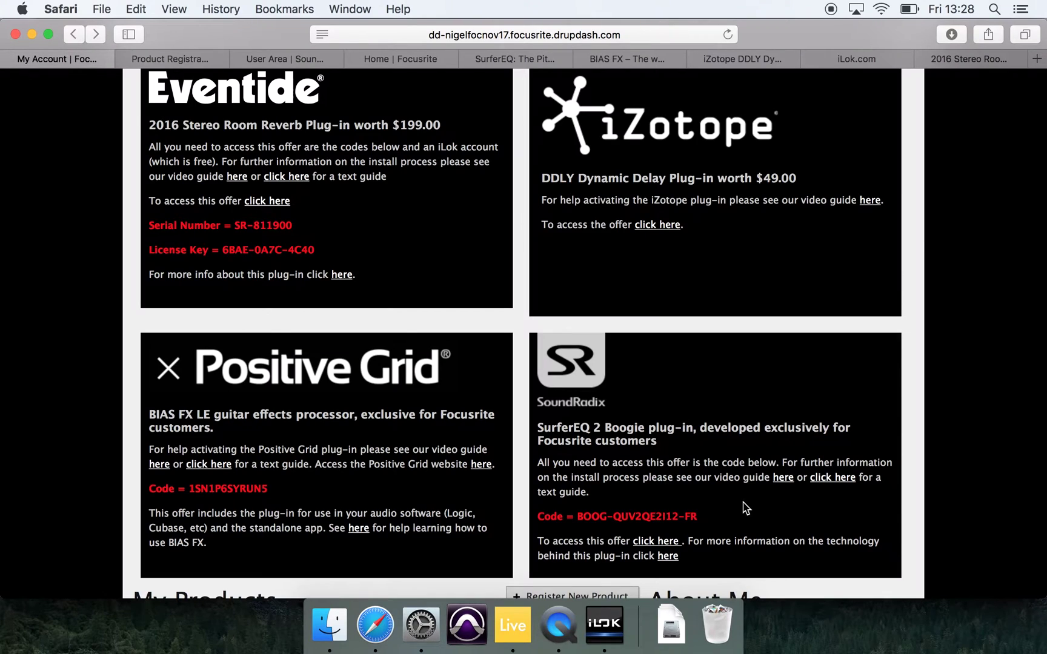
{"action": "left_click_drag", "start_coordinate": [700, 517], "coordinate": [578, 516]}
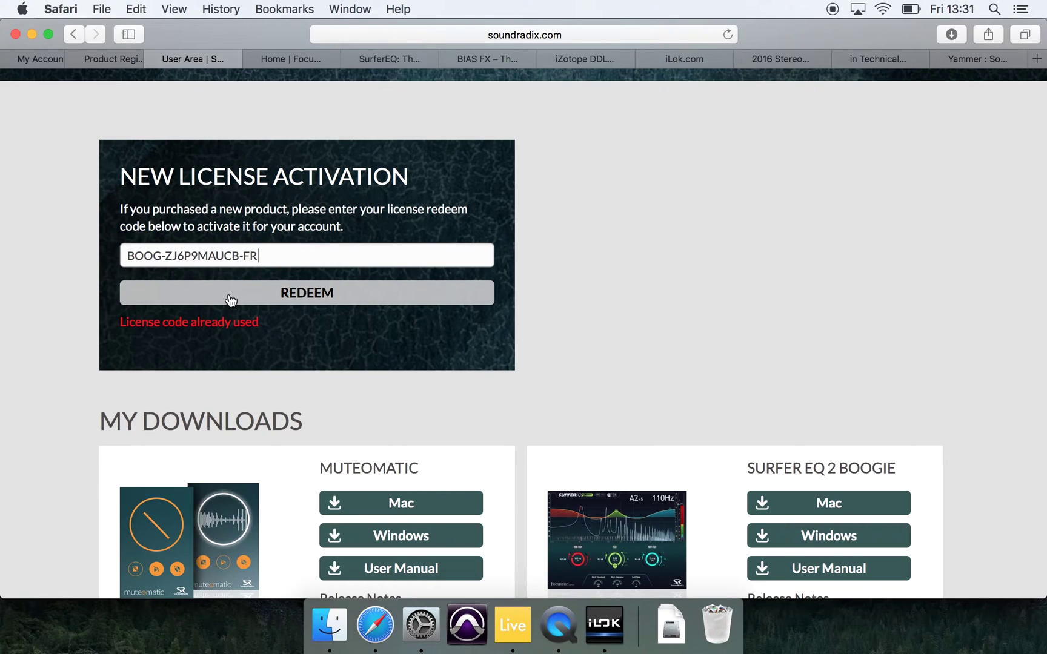
Step: Redeem the SurferEQ 2 Boogie code and download its Mac installer
{"action": "left_click", "coordinate": [230, 300]}
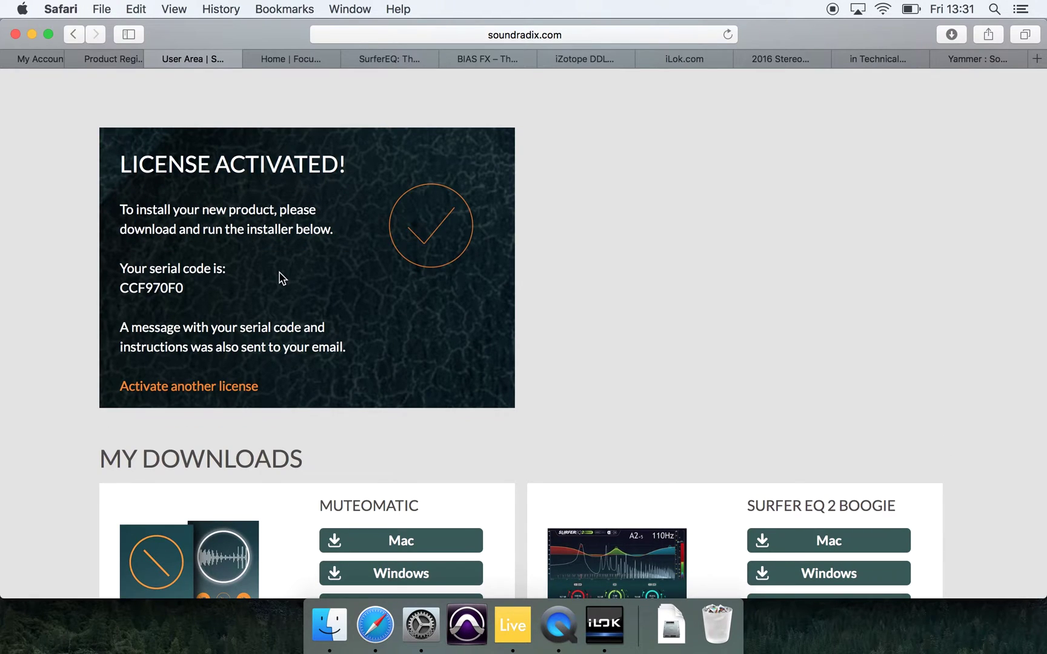
{"action": "scroll", "coordinate": [775, 374], "scroll_direction": "down", "scroll_amount": 5}
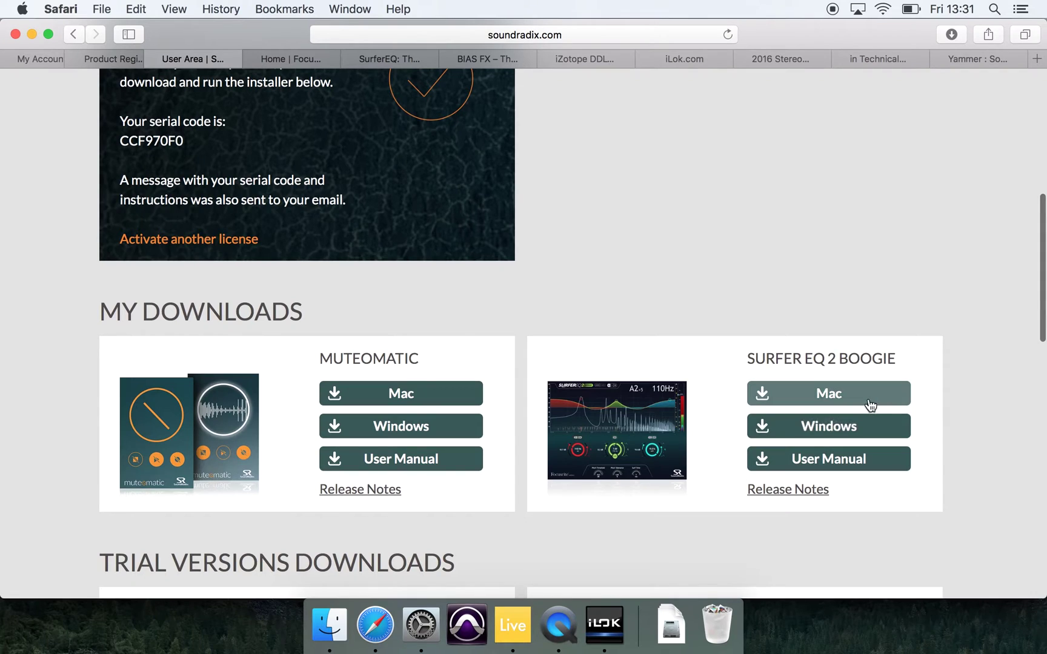
{"action": "left_click", "coordinate": [857, 403]}
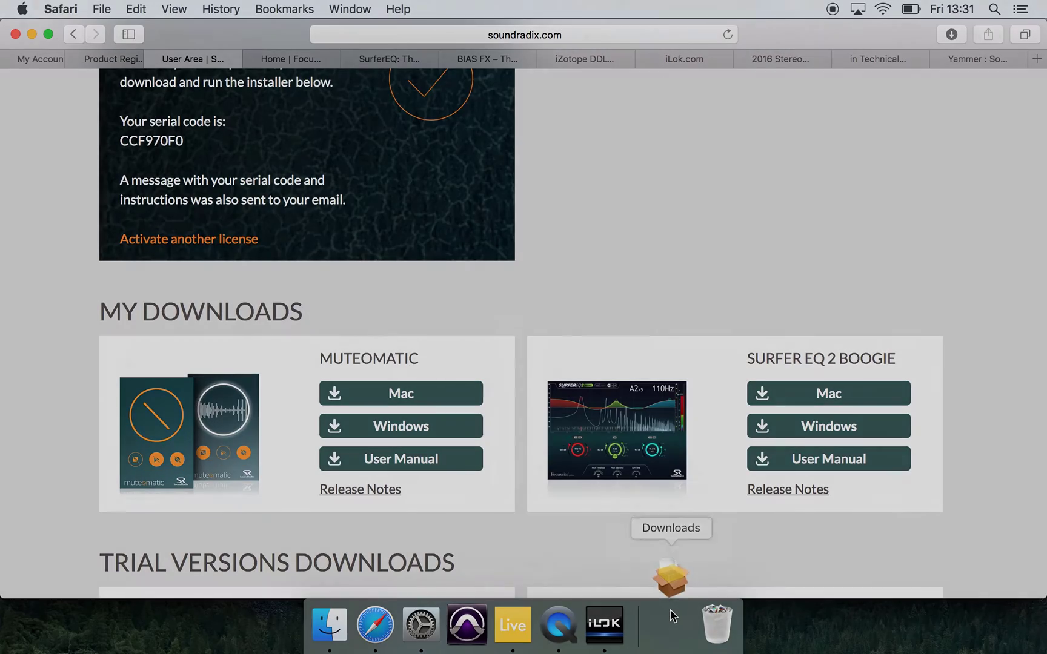
Step: Run SurferEQ2Boogie-Installer.pkg from Downloads, authorising with the admin password, and close it
{"action": "left_click", "coordinate": [671, 626]}
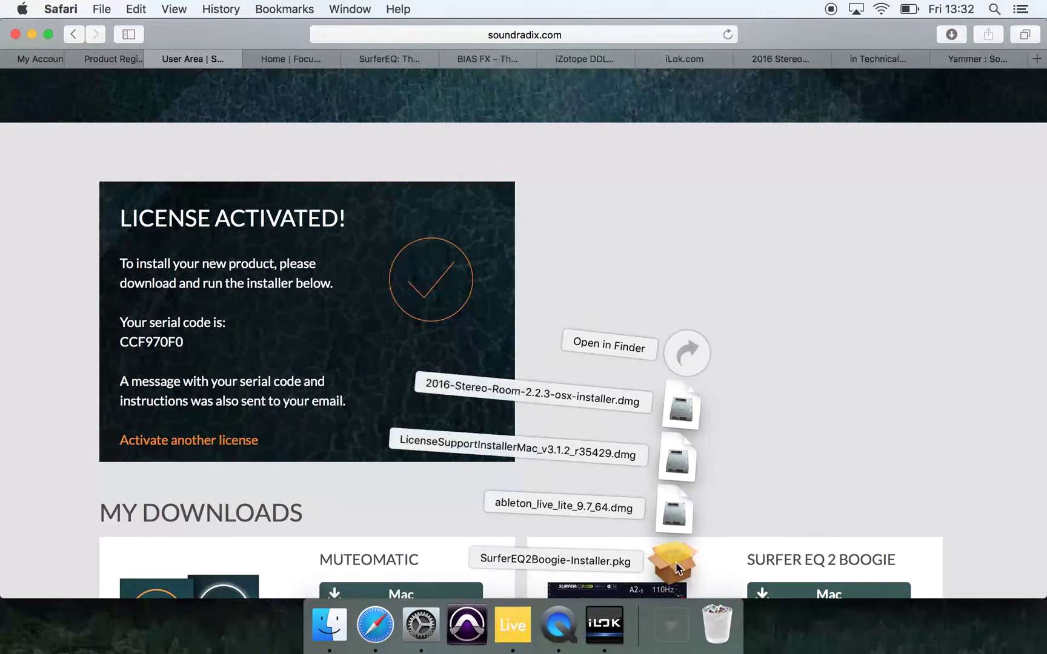
{"action": "left_click", "coordinate": [676, 562]}
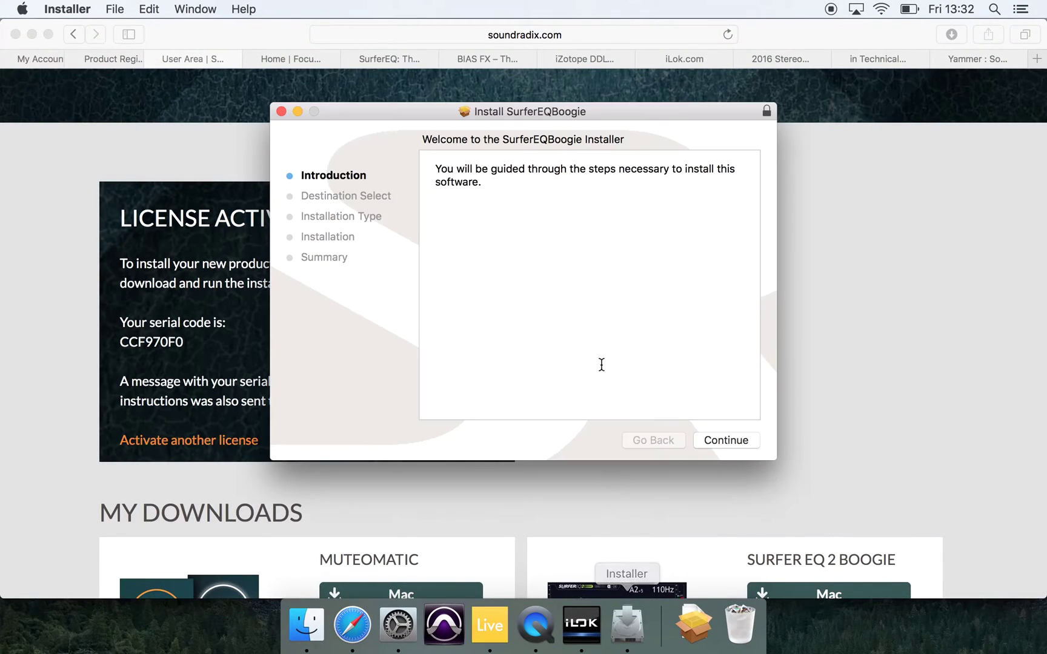
{"action": "left_click", "coordinate": [716, 439]}
{"action": "left_click", "coordinate": [716, 439]}
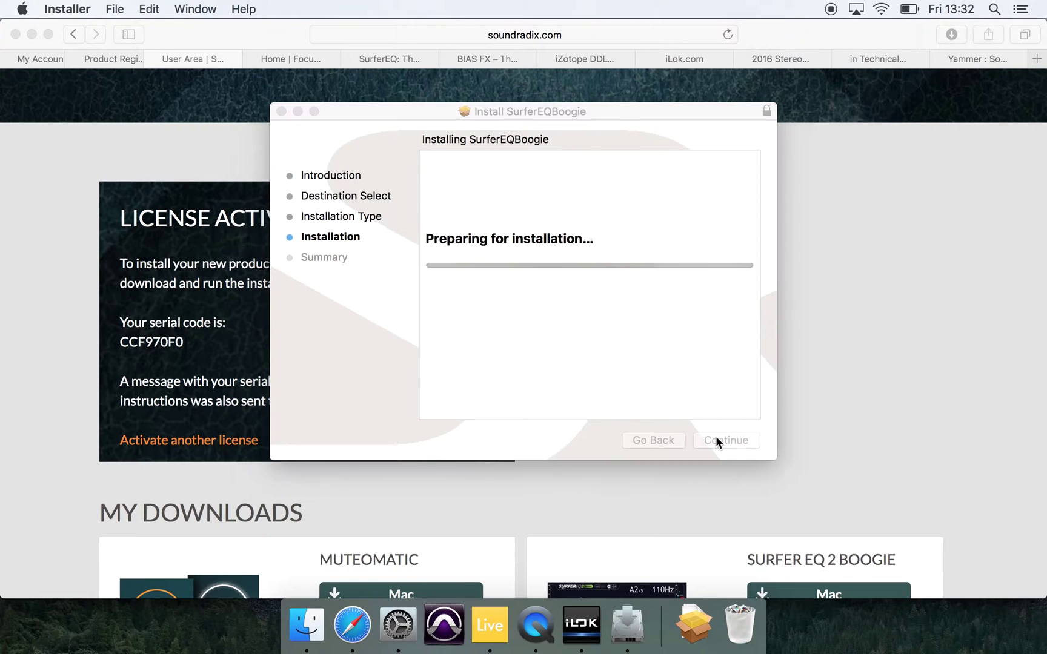
{"action": "key", "text": "Return"}
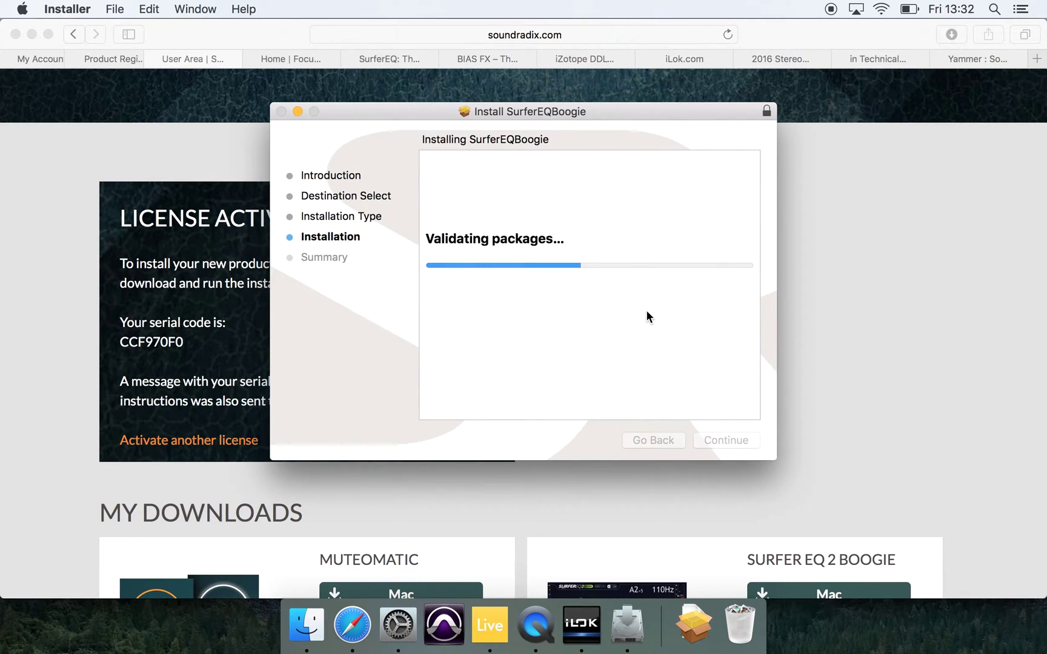
{"action": "left_click", "coordinate": [752, 441]}
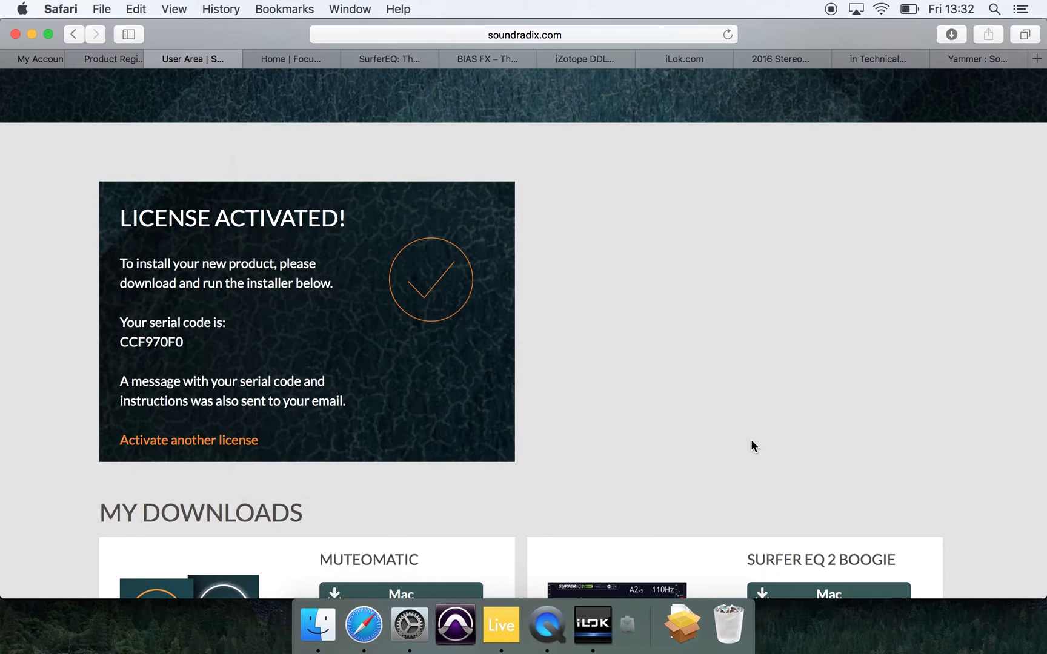
Step: Rescan plug-ins in Live's preferences so SurferEQBoogie appears in the VST folder
{"action": "left_click", "coordinate": [512, 625]}
{"action": "left_click", "coordinate": [58, 9]}
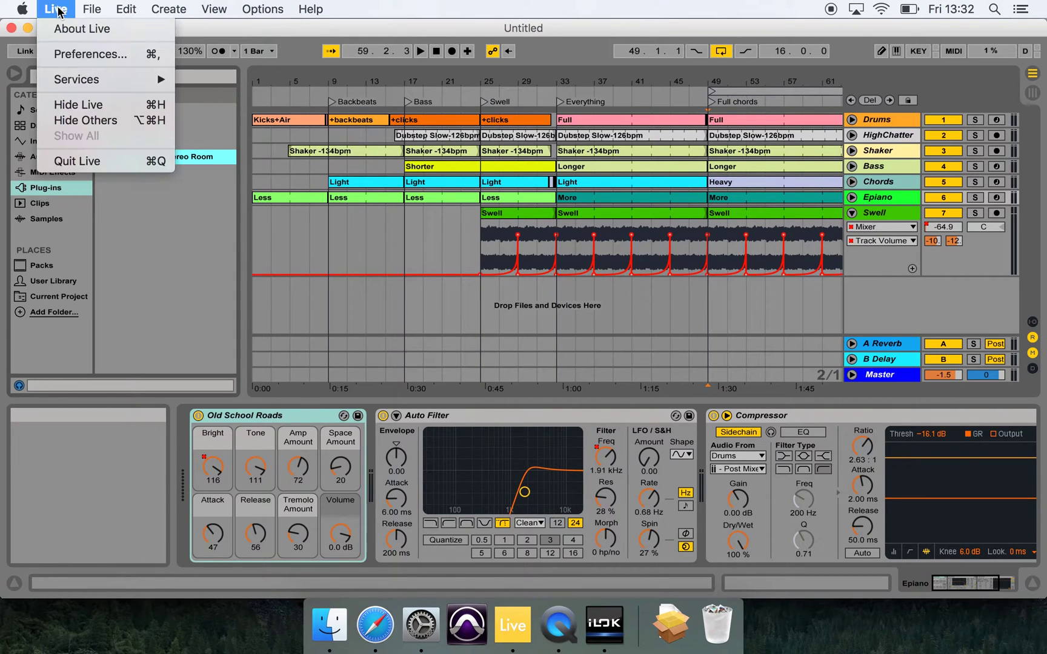
{"action": "left_click", "coordinate": [90, 55]}
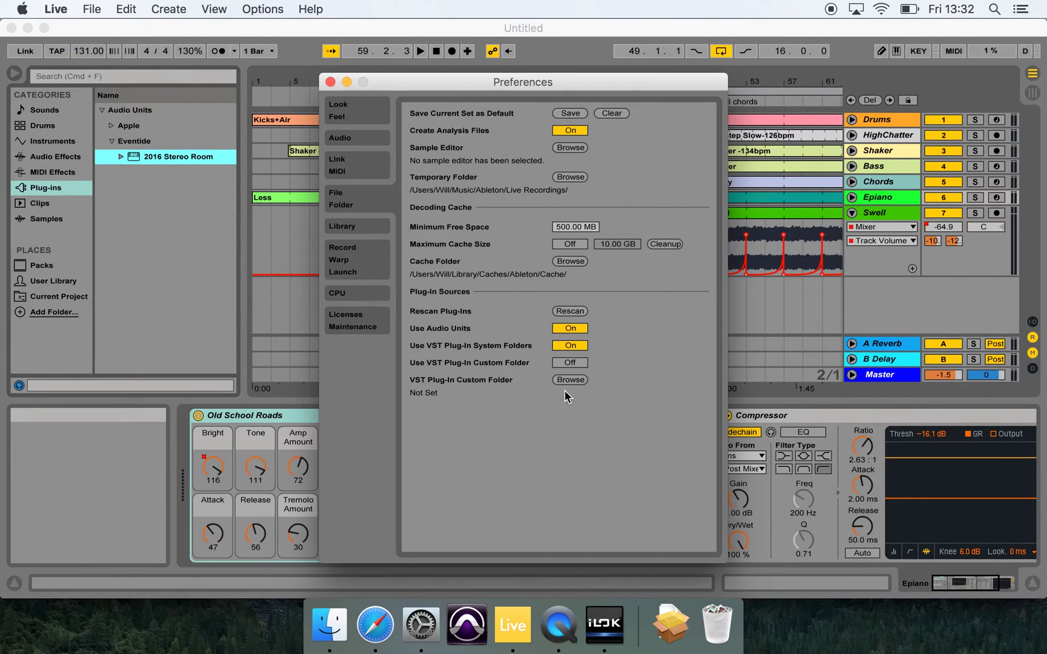
{"action": "left_click", "coordinate": [583, 312]}
{"action": "key", "text": "Escape"}
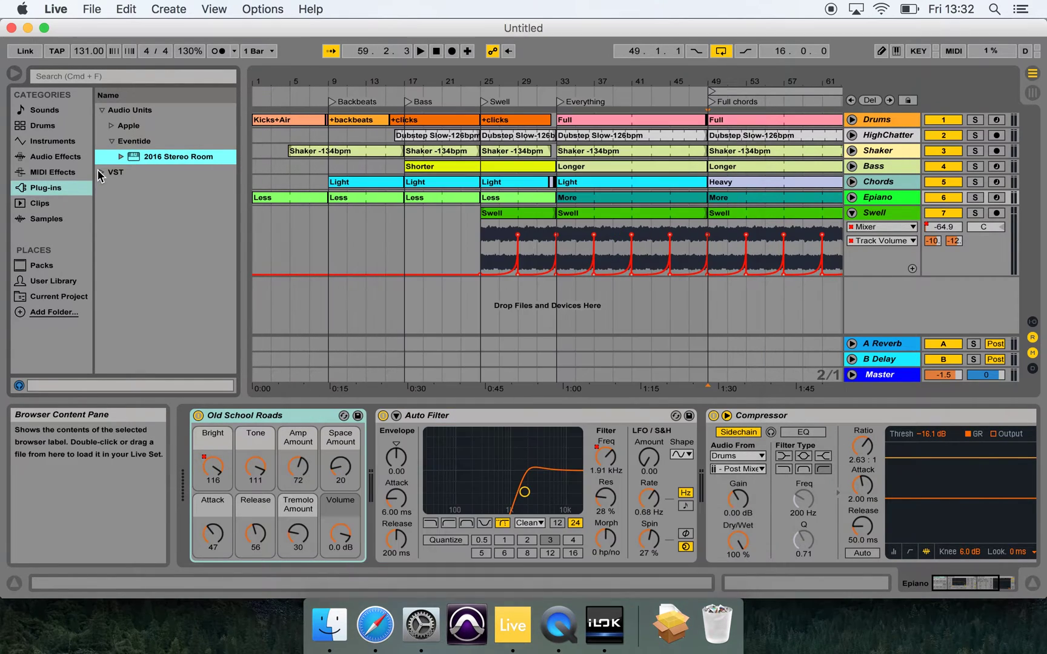
{"action": "left_click", "coordinate": [108, 125]}
{"action": "left_click", "coordinate": [101, 126]}
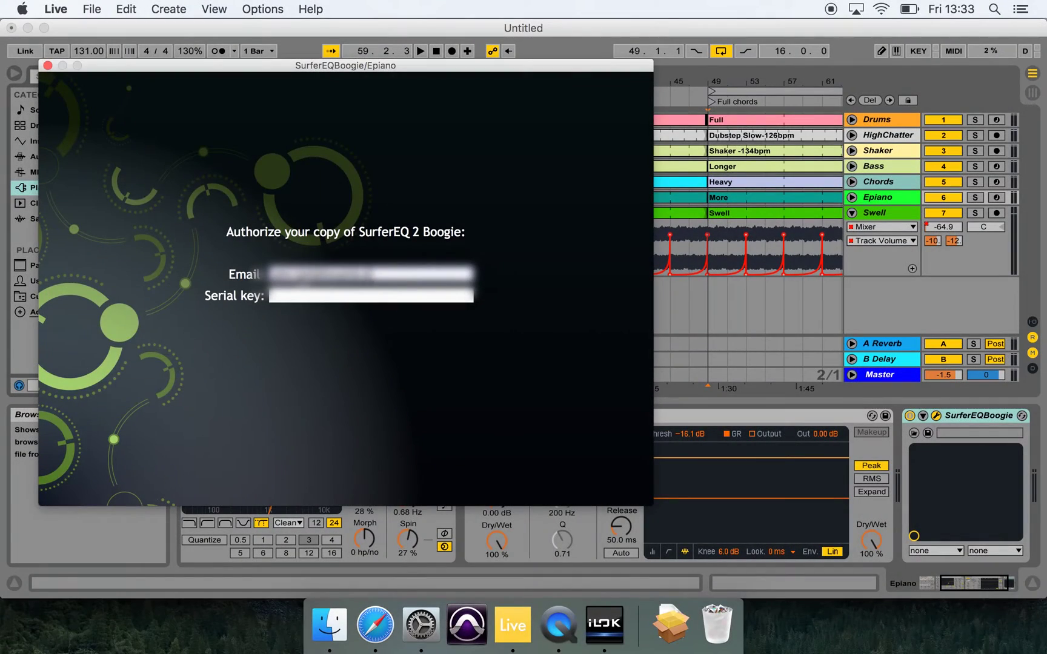
{"action": "key", "text": "Tab"}
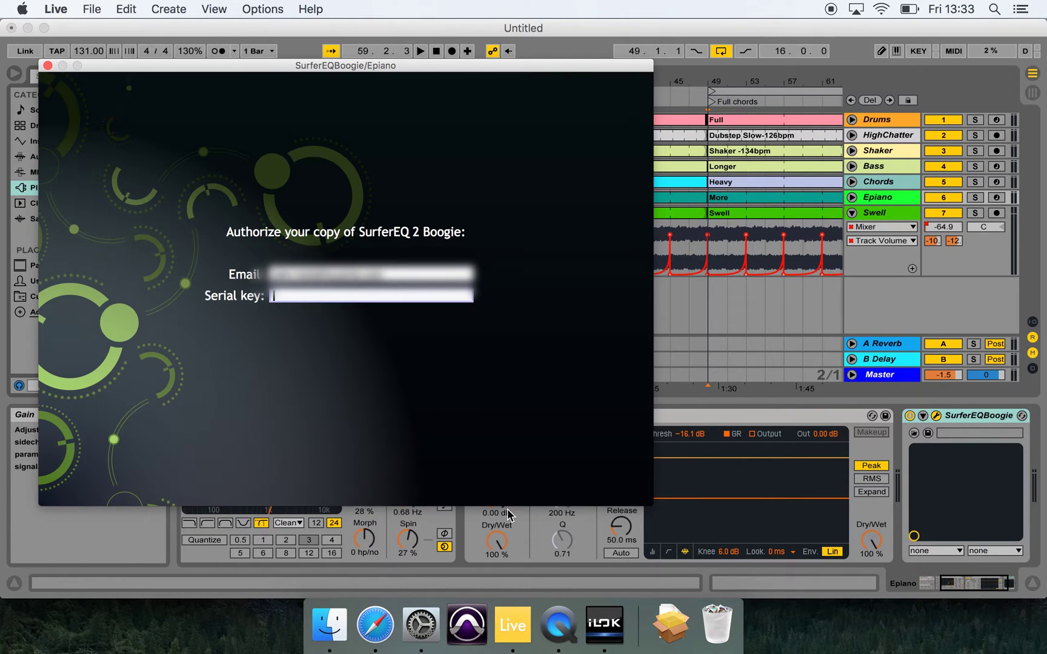
{"action": "left_click", "coordinate": [376, 626]}
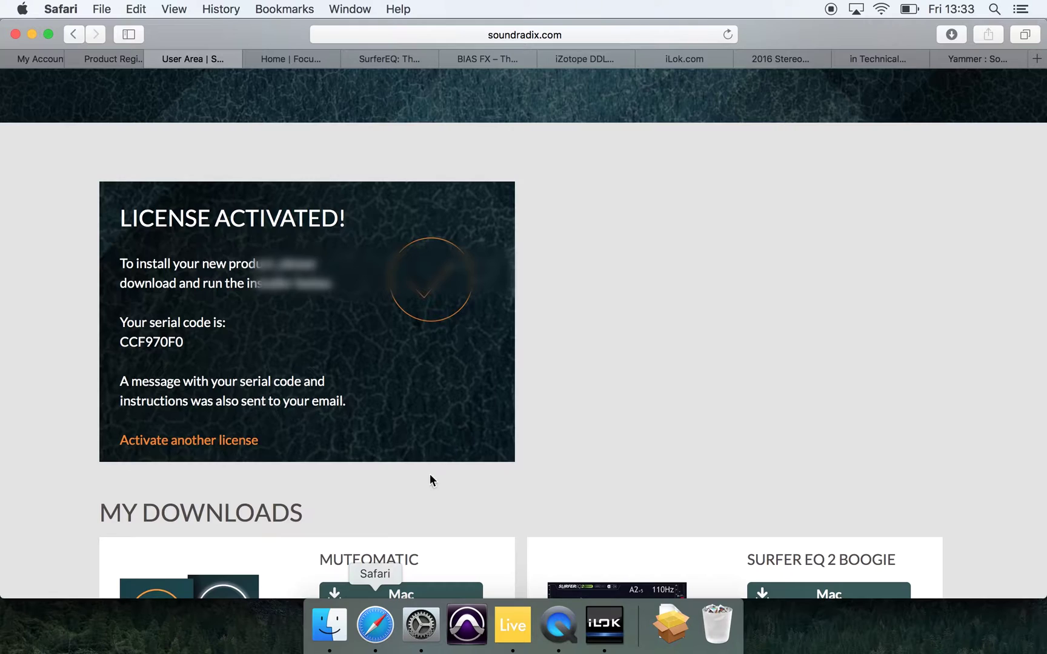
{"action": "left_click_drag", "start_coordinate": [186, 344], "coordinate": [117, 344]}
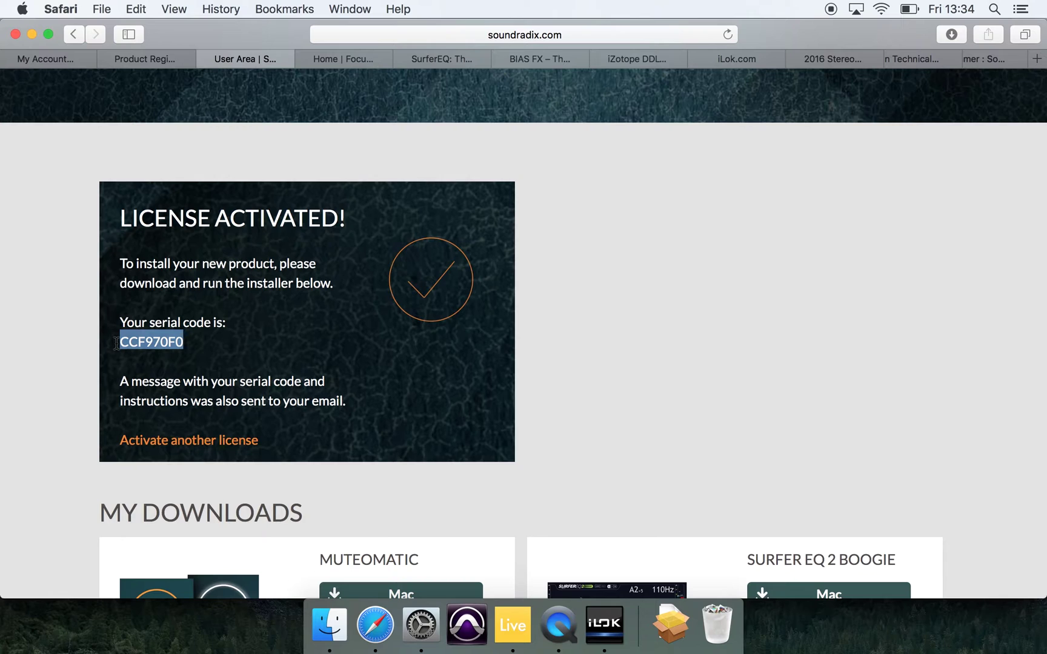
{"action": "key", "text": "super+c"}
{"action": "left_click", "coordinate": [512, 626]}
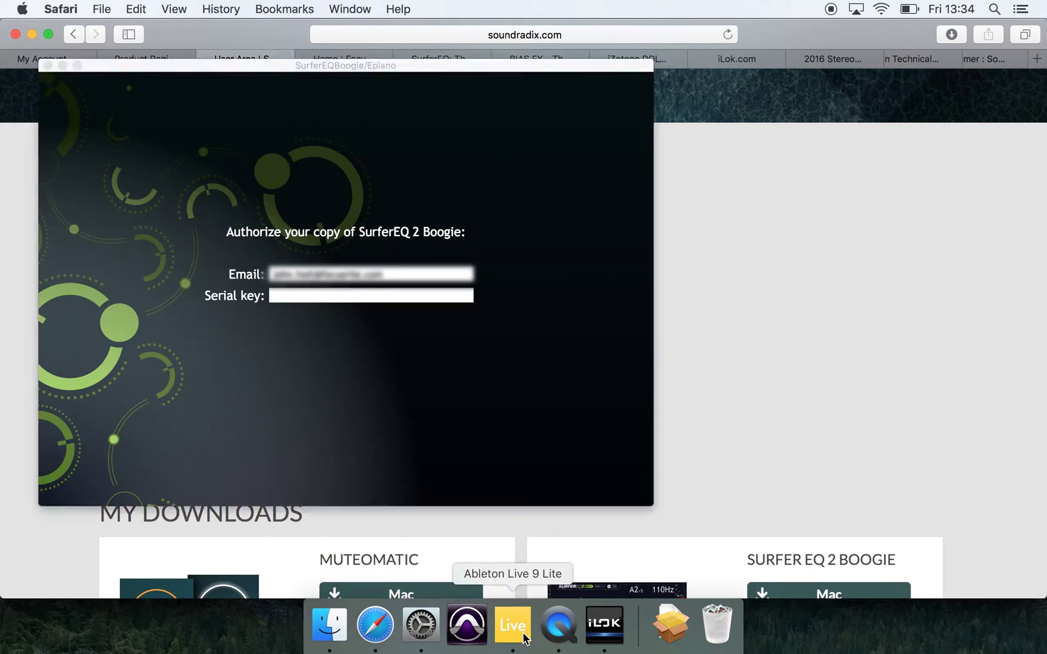
{"action": "left_click", "coordinate": [301, 295]}
{"action": "key", "text": "super+v"}
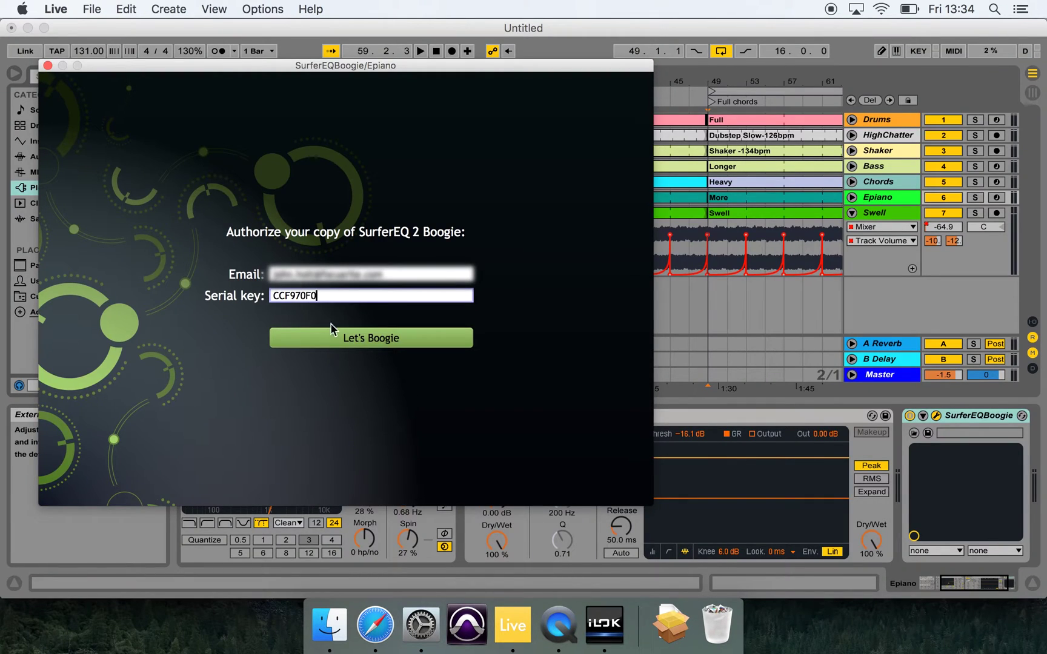
{"action": "left_click", "coordinate": [333, 335]}
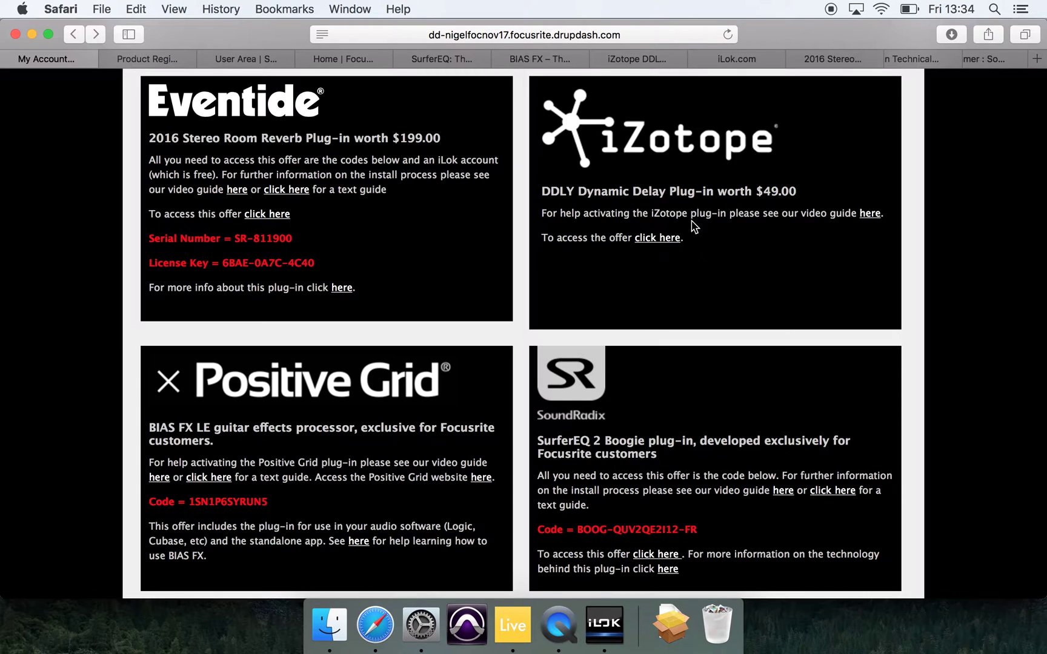
Step: Submit an email address on iZotope's DDLY Dynamic Delay download form
{"action": "left_click", "coordinate": [664, 239]}
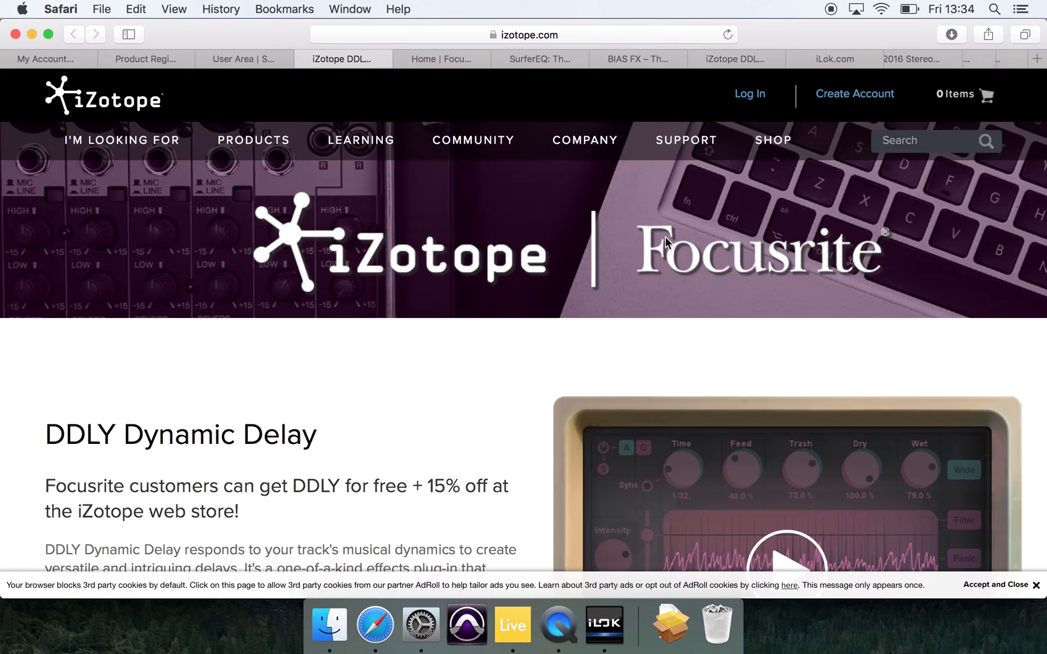
{"action": "scroll", "coordinate": [393, 332], "scroll_direction": "down", "scroll_amount": 5}
{"action": "scroll", "coordinate": [393, 331], "scroll_direction": "down", "scroll_amount": 1}
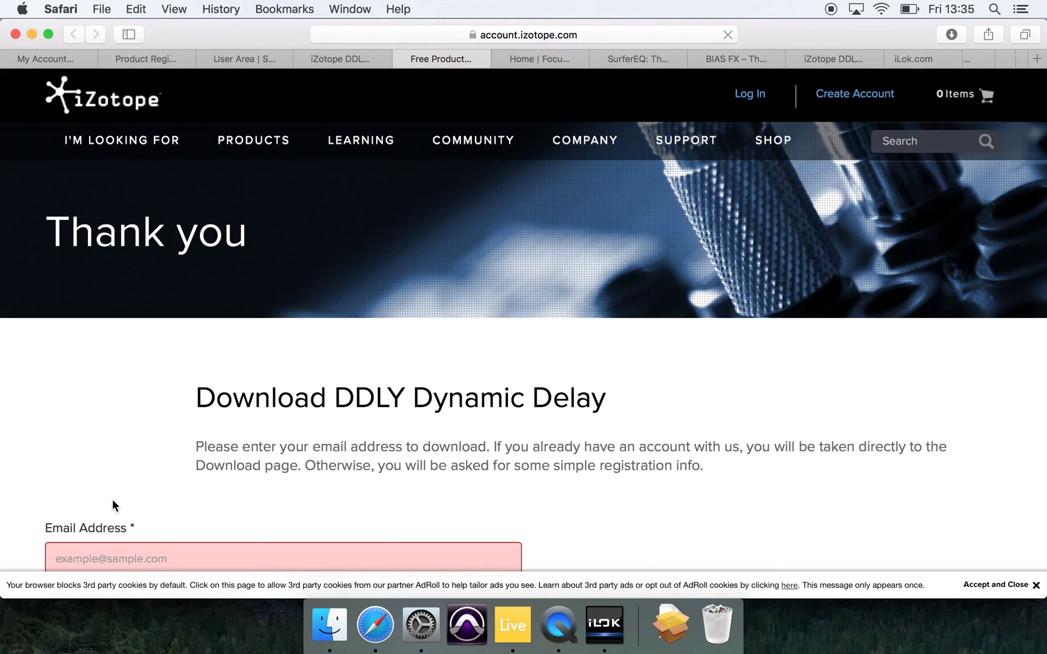
{"action": "scroll", "coordinate": [112, 506], "scroll_direction": "down", "scroll_amount": 3}
{"action": "left_click", "coordinate": [208, 363]}
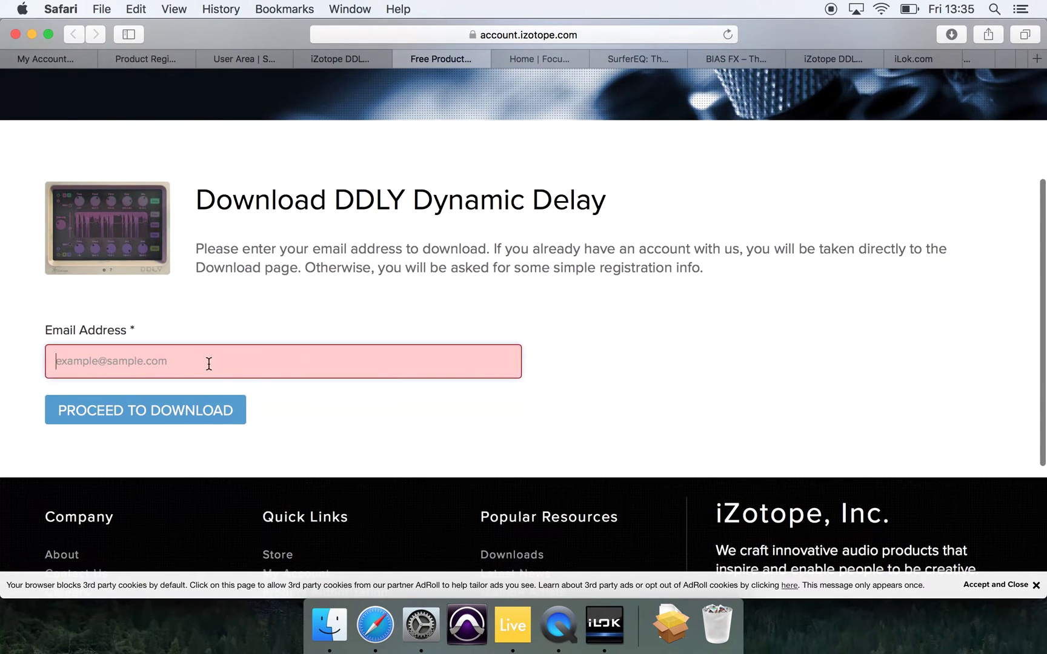
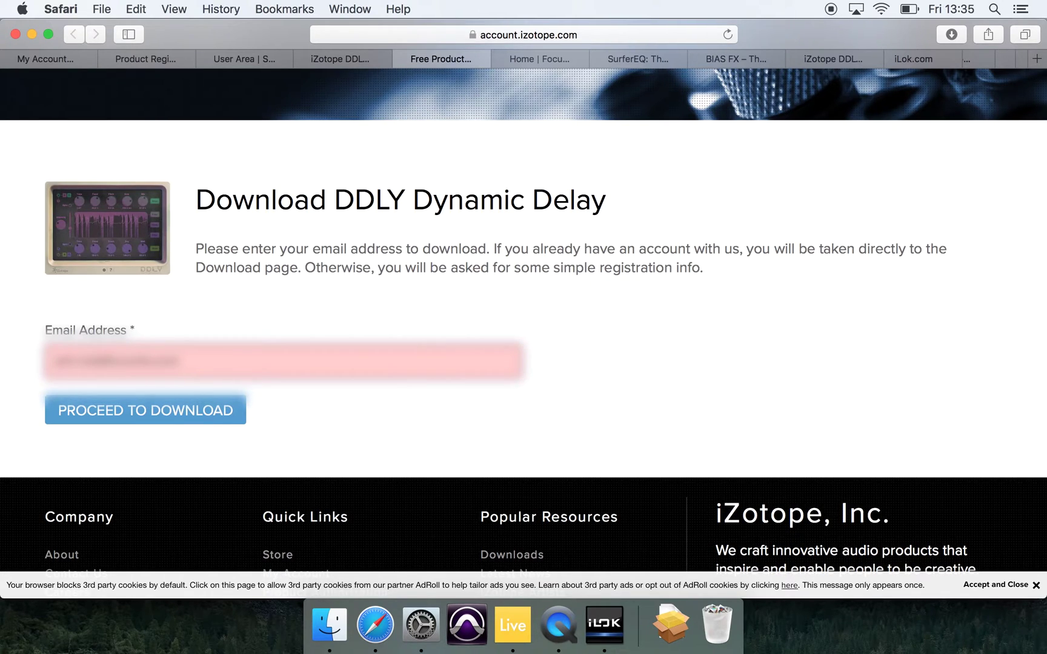
{"action": "key", "text": "Return"}
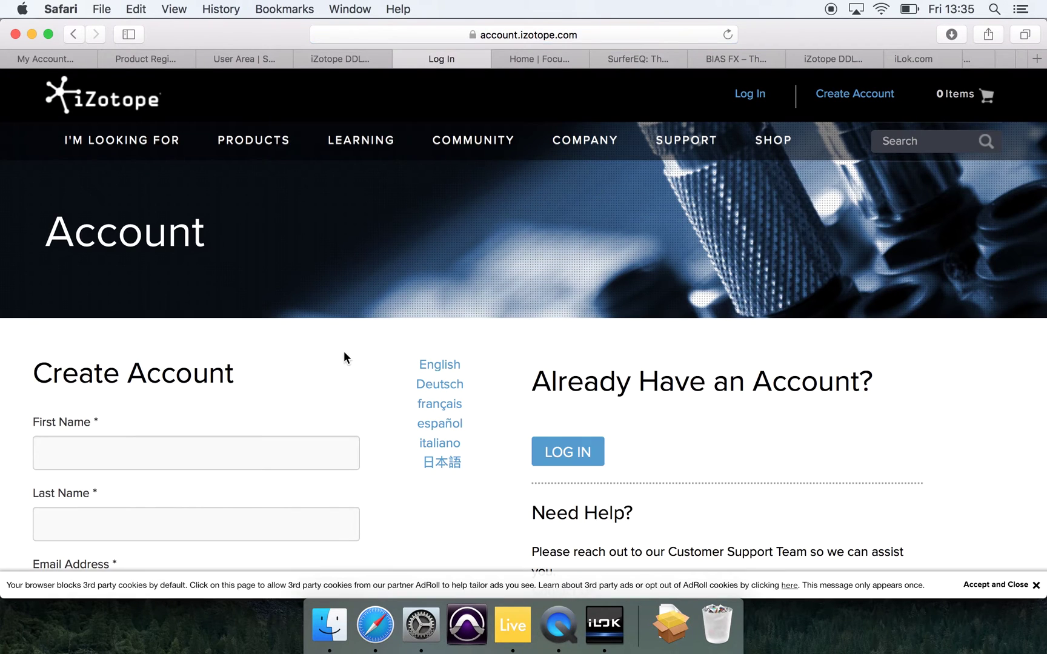
{"action": "scroll", "coordinate": [344, 357], "scroll_direction": "down", "scroll_amount": 5}
{"action": "scroll", "coordinate": [345, 357], "scroll_direction": "up", "scroll_amount": 3}
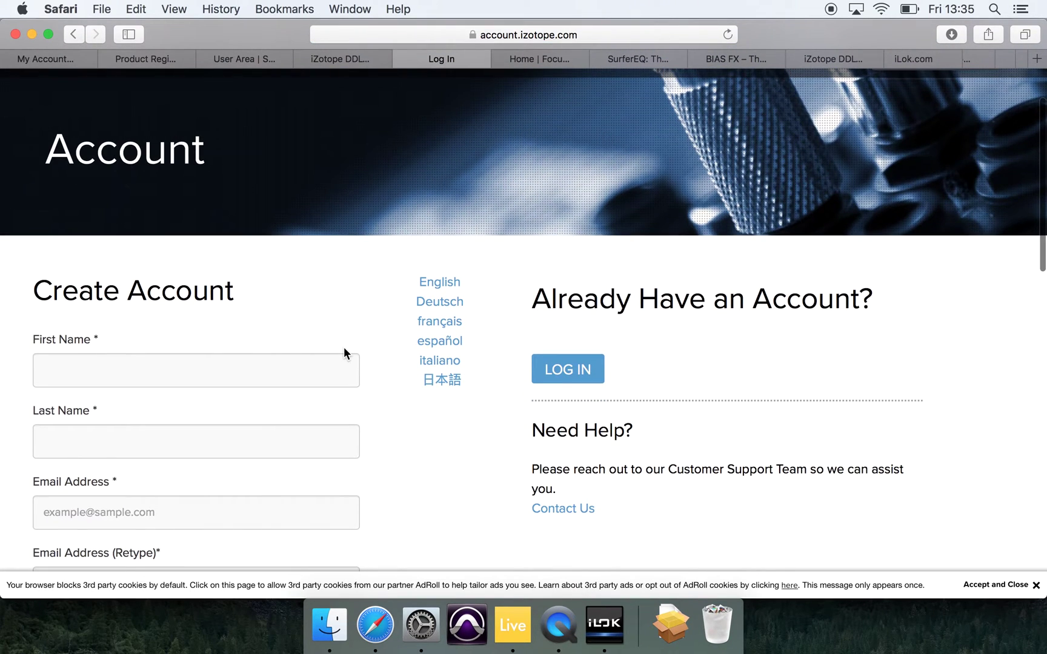
{"action": "scroll", "coordinate": [345, 349], "scroll_direction": "up", "scroll_amount": 3}
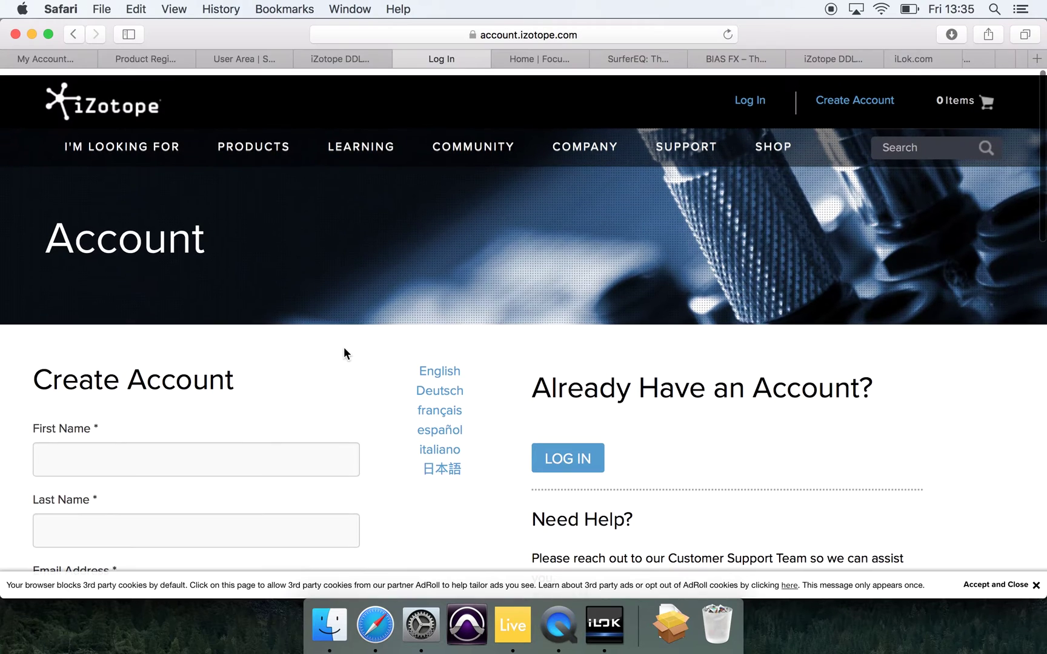
{"action": "scroll", "coordinate": [343, 354], "scroll_direction": "down", "scroll_amount": 1}
{"action": "scroll", "coordinate": [335, 343], "scroll_direction": "down", "scroll_amount": 5}
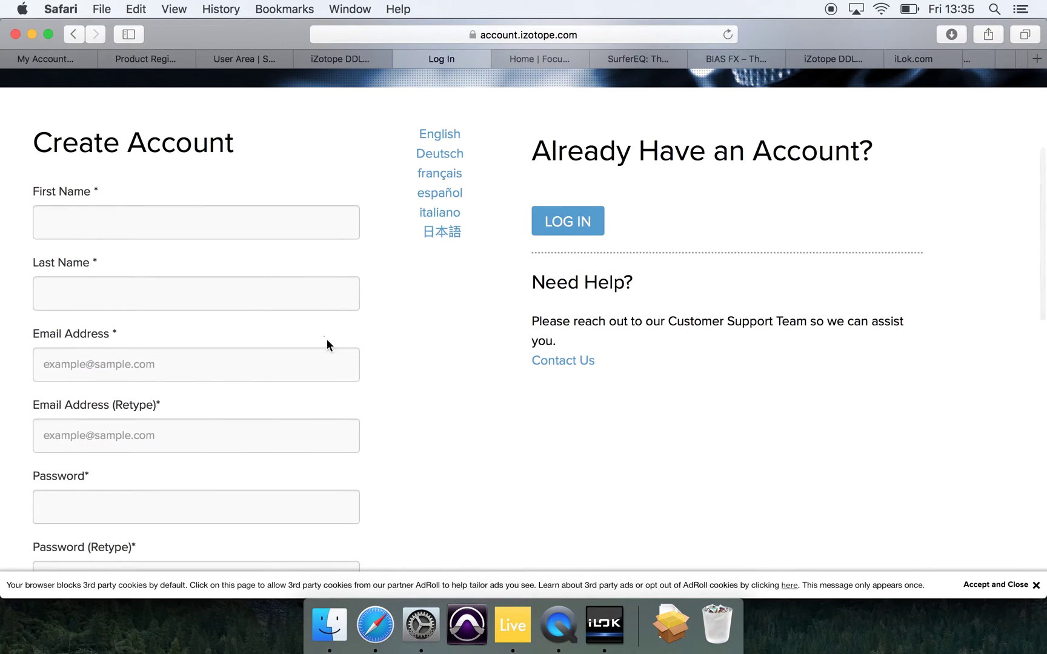
Step: Fill in the iZotope account's name, email, retyped email and password fields
{"action": "left_click", "coordinate": [175, 222]}
{"action": "left_click", "coordinate": [78, 279]}
{"action": "key", "text": "Tab"}
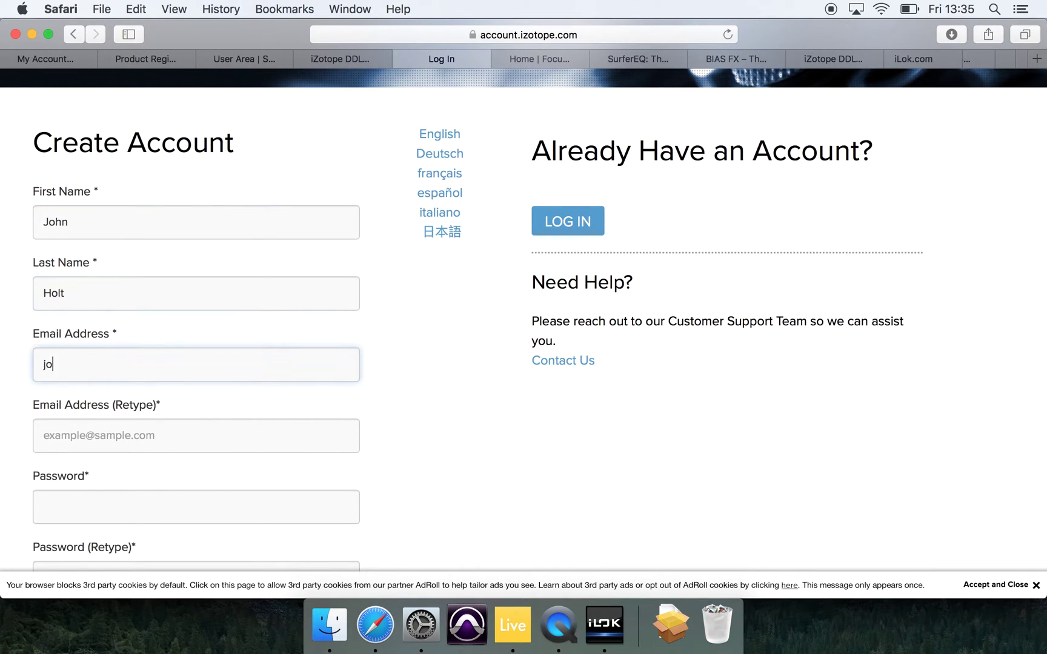
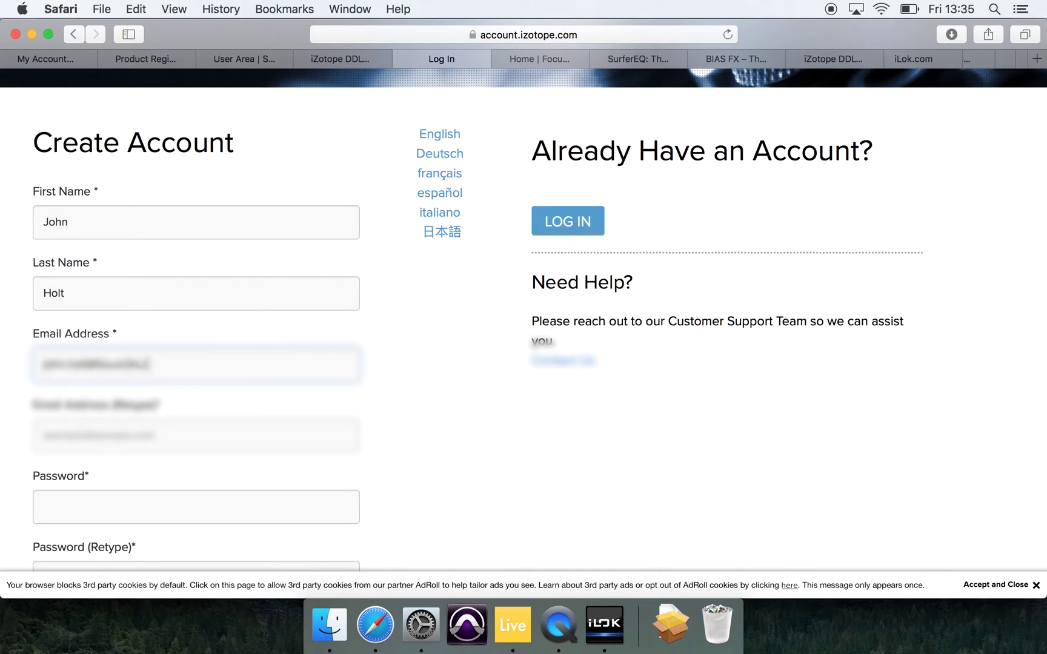
{"action": "left_click", "coordinate": [70, 436]}
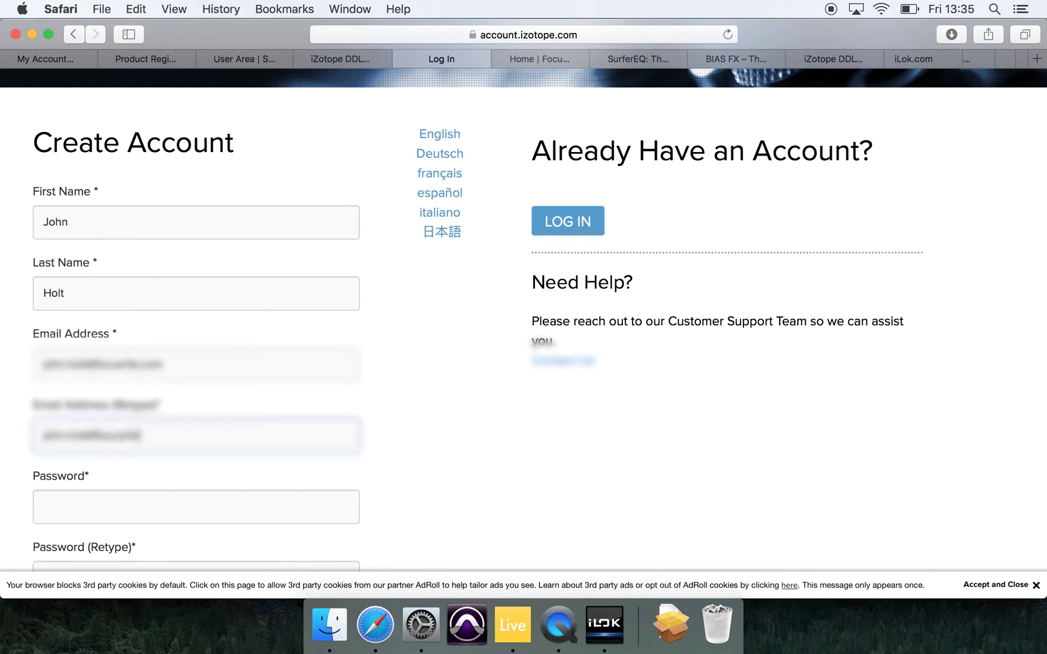
{"action": "key", "text": "Tab"}
{"action": "type", "text": "*****"}
{"action": "key", "text": "Tab"}
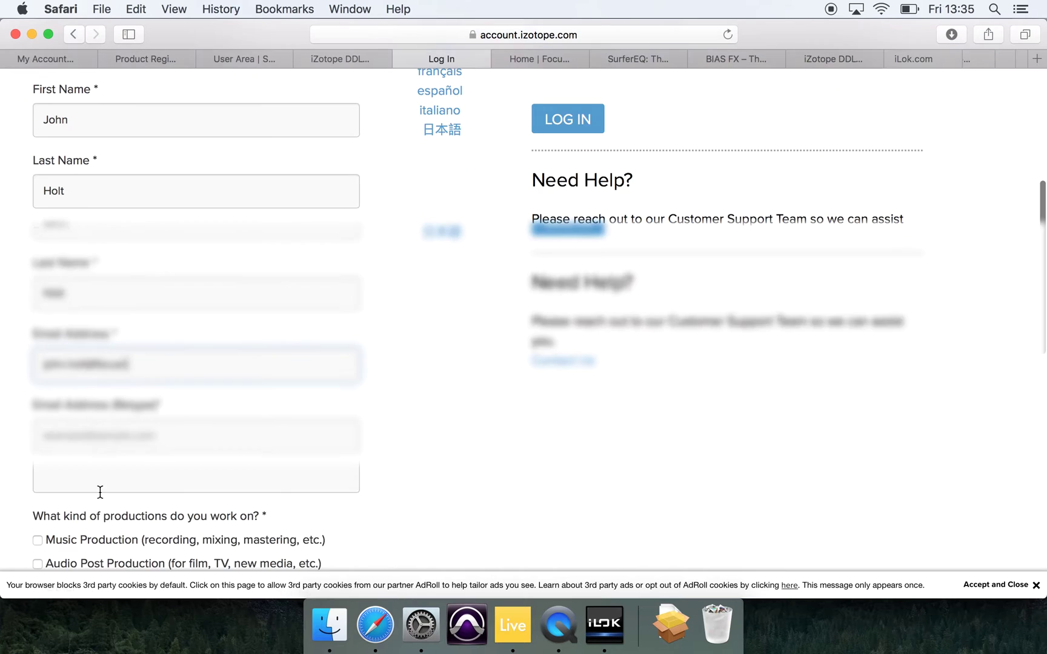
{"action": "type", "text": "*********"}
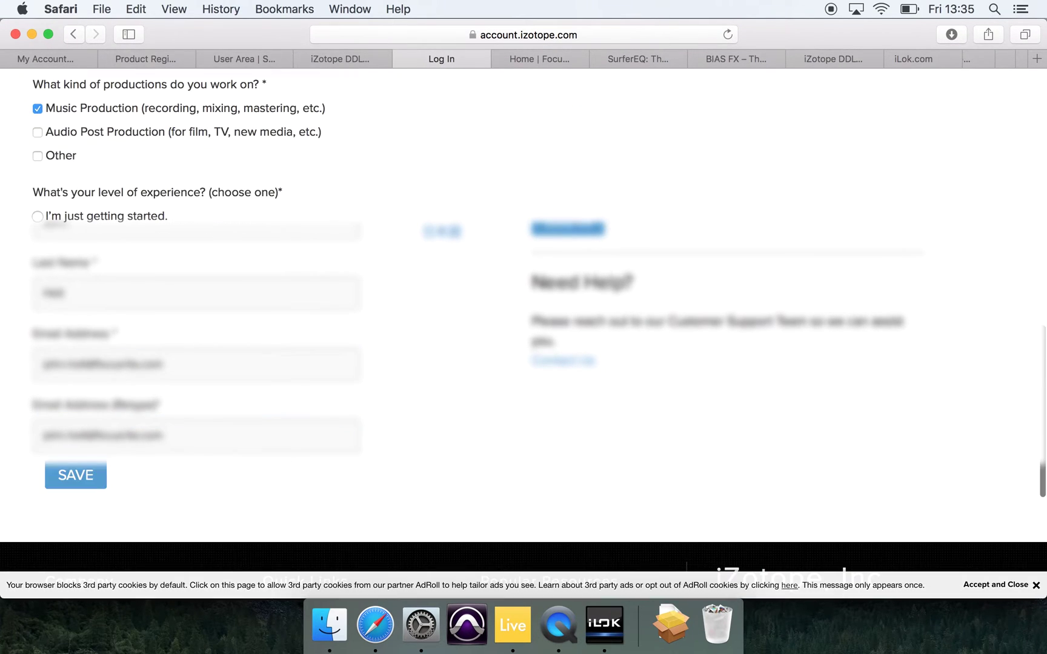
Step: Save the new account and dismiss Safari's save-password prompt
{"action": "left_click", "coordinate": [99, 469]}
{"action": "left_click", "coordinate": [587, 150]}
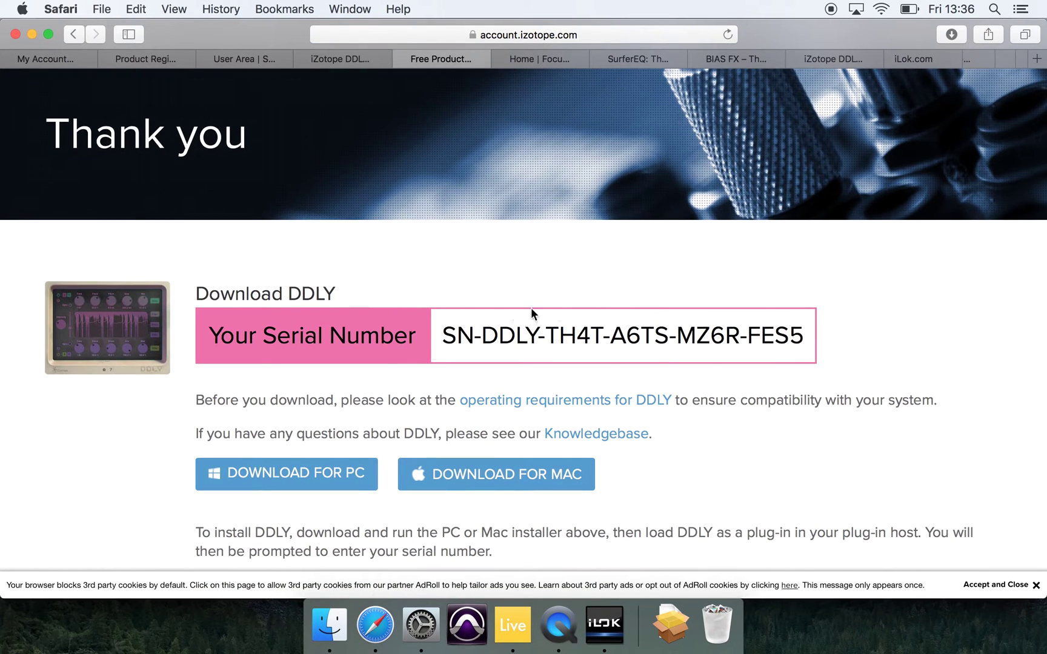
Step: Select the DDLY serial number and start the Mac download
{"action": "mouse_move", "coordinate": [434, 333]}
{"action": "left_mouse_down"}
{"action": "mouse_move", "coordinate": [634, 320]}
{"action": "mouse_move", "coordinate": [811, 342]}
{"action": "left_mouse_up"}
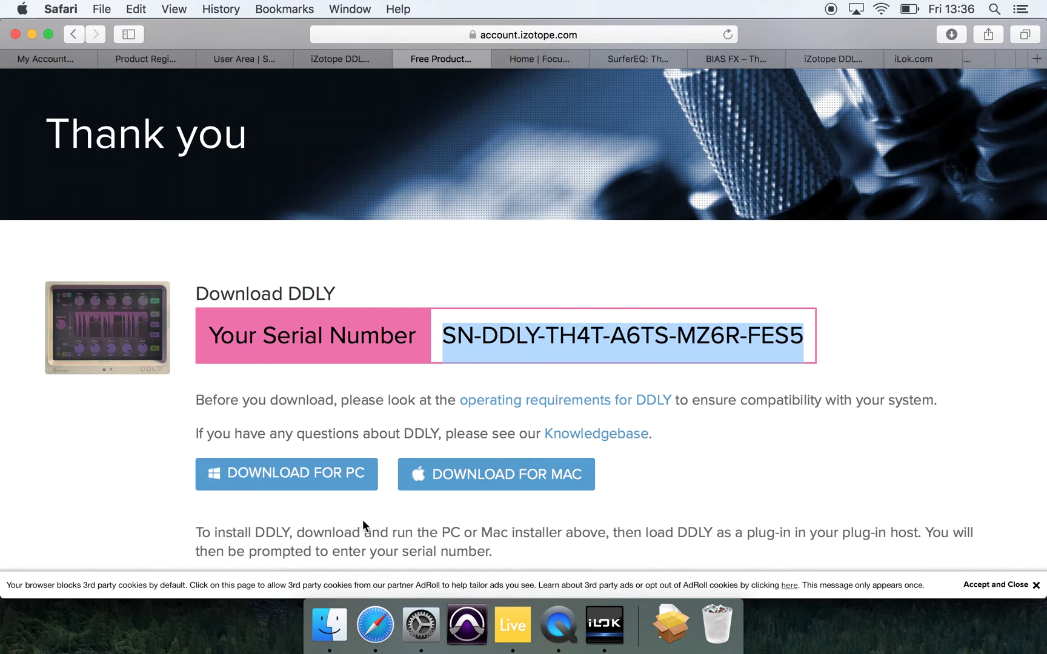
{"action": "left_click", "coordinate": [536, 483]}
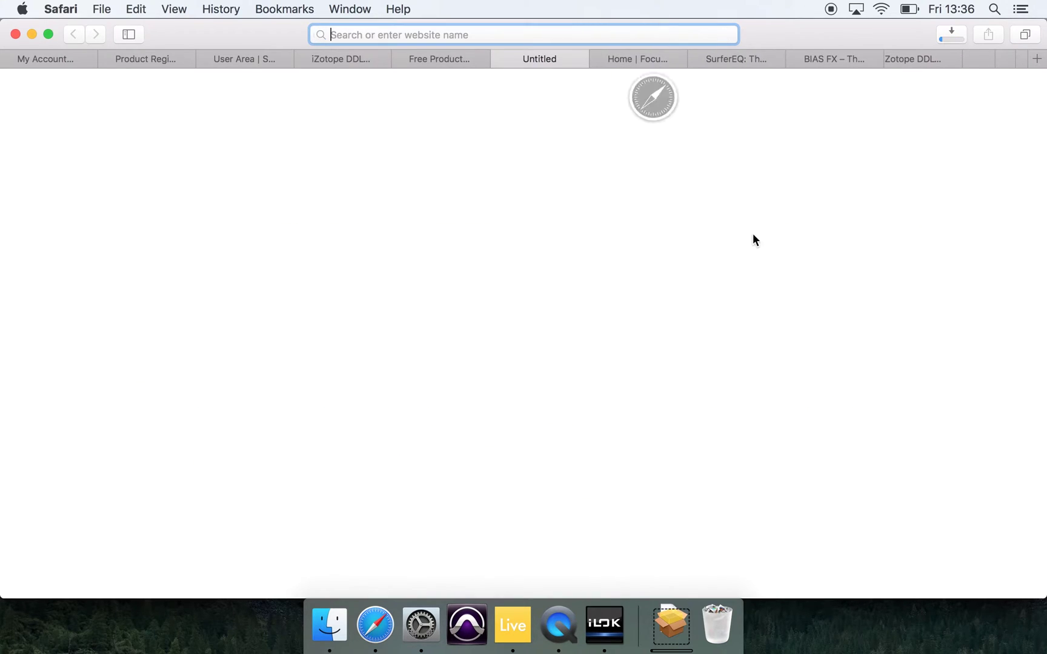
Step: Open iZotope_DDLY_Dynamic_Delay_v1_01.dmg from the Downloads stack
{"action": "left_click", "coordinate": [671, 625]}
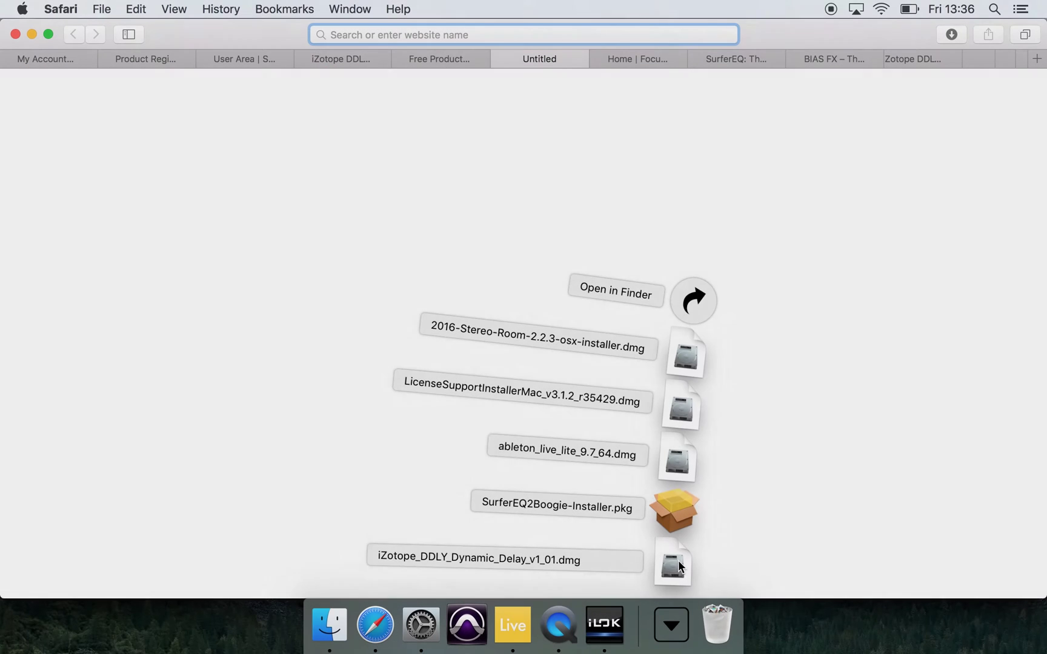
{"action": "left_click", "coordinate": [679, 560]}
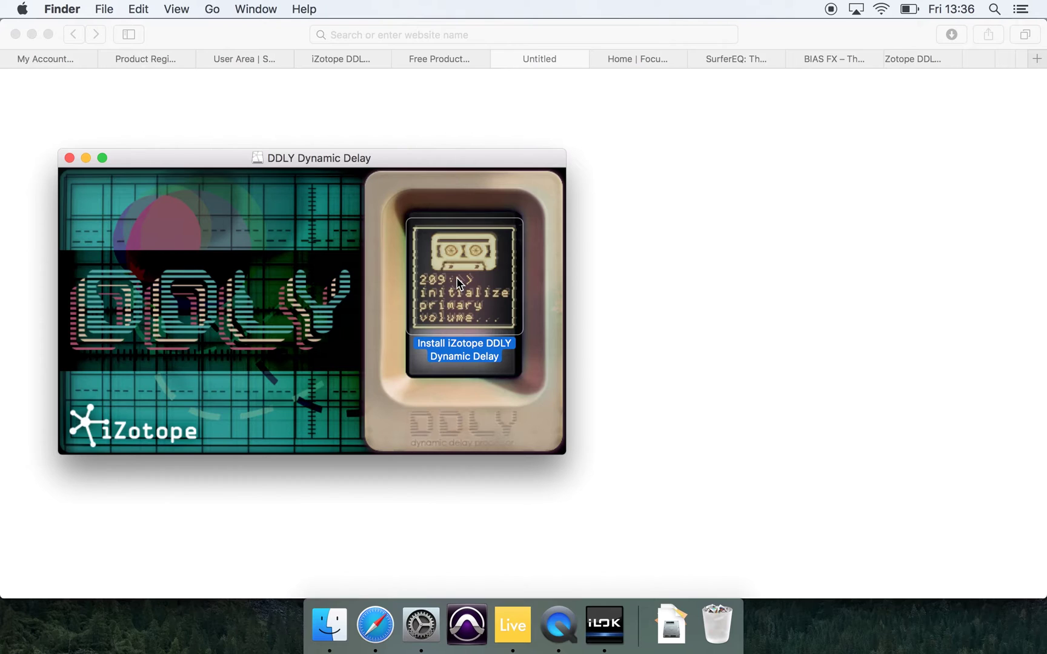
Step: Launch the DDLY installer past Gatekeeper and authorise it with the admin password
{"action": "double_click", "coordinate": [457, 282]}
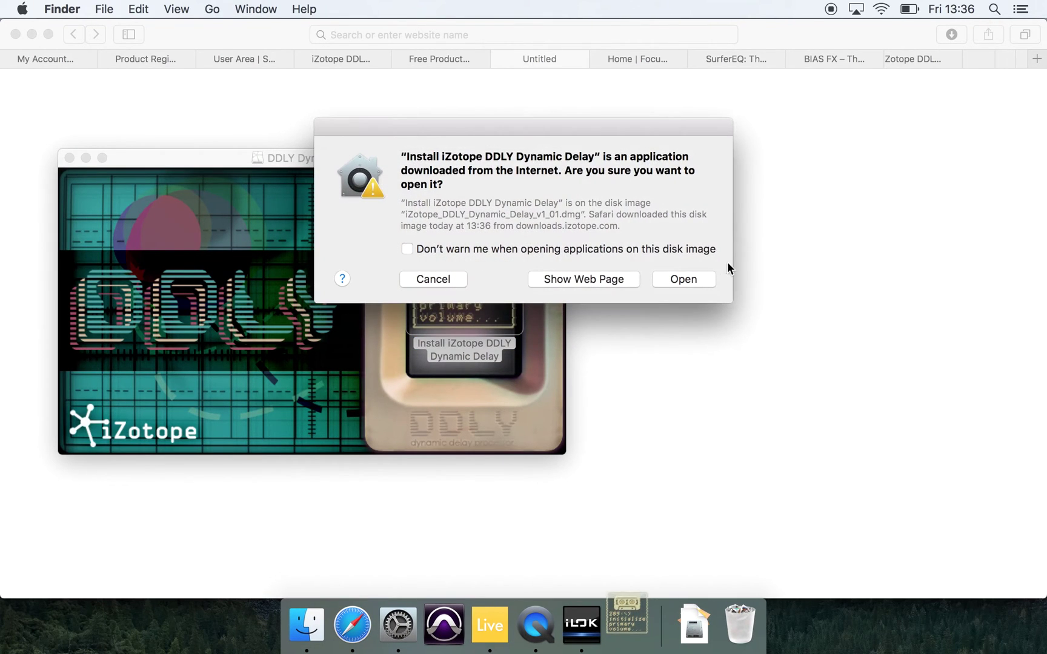
{"action": "left_click", "coordinate": [635, 279]}
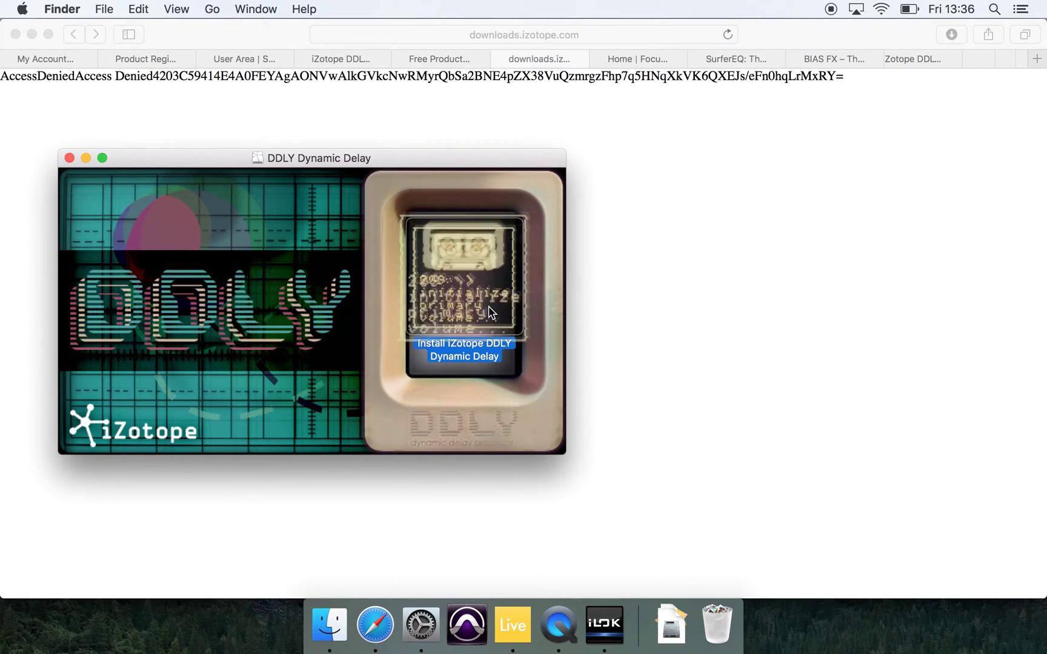
{"action": "left_click", "coordinate": [698, 282]}
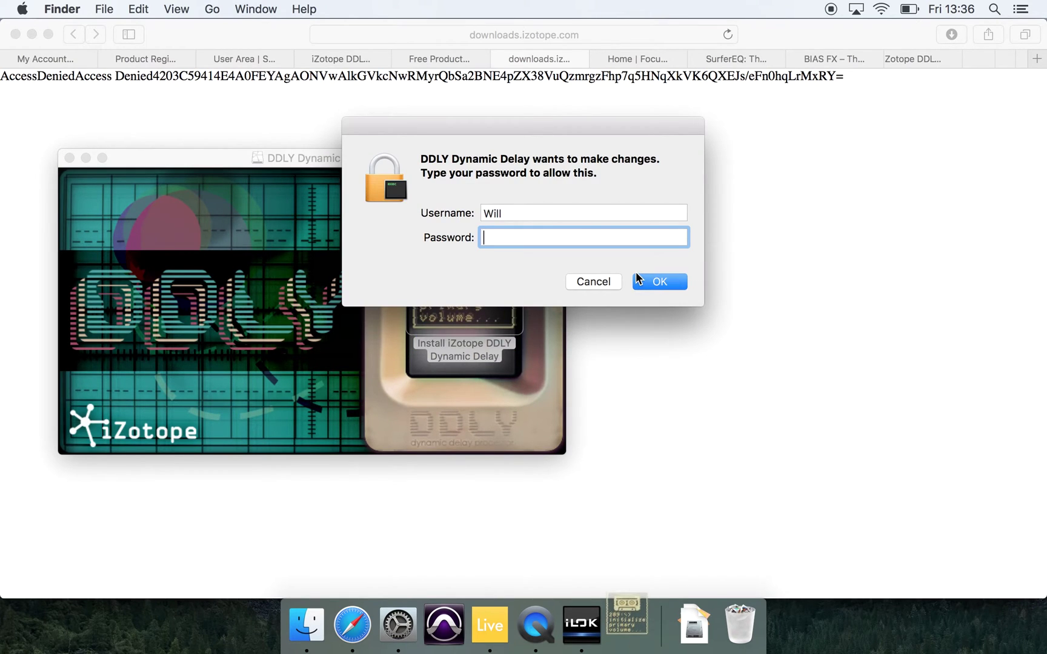
{"action": "left_click", "coordinate": [636, 276]}
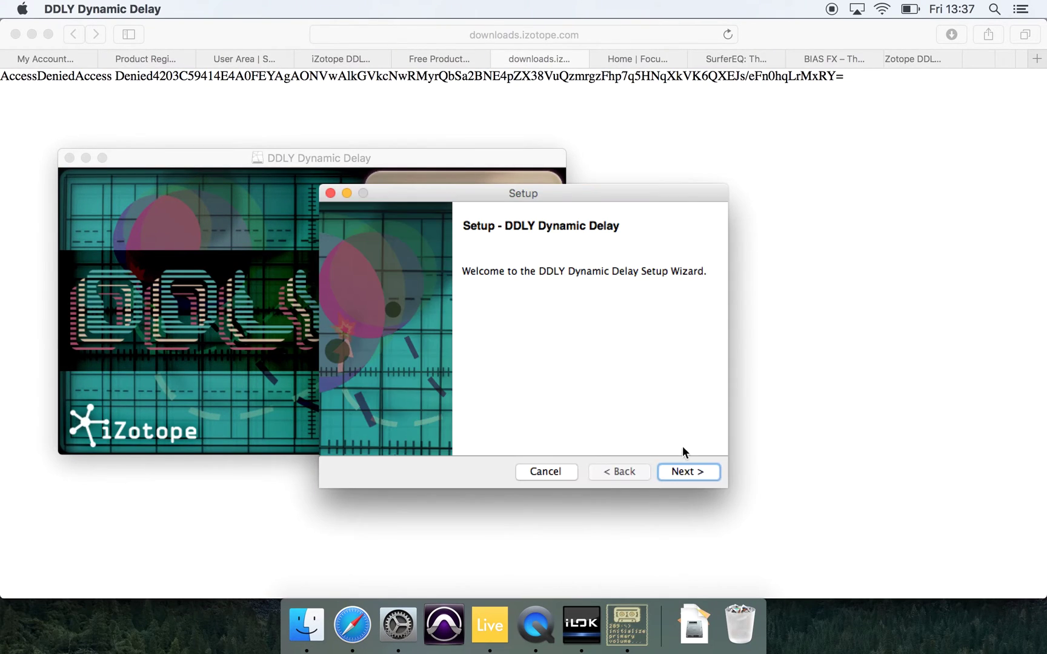
Step: Accept the iZotope licence, install DDLY Dynamic Delay, answer the update prompt and finish
{"action": "left_click", "coordinate": [694, 466]}
{"action": "left_click", "coordinate": [506, 412]}
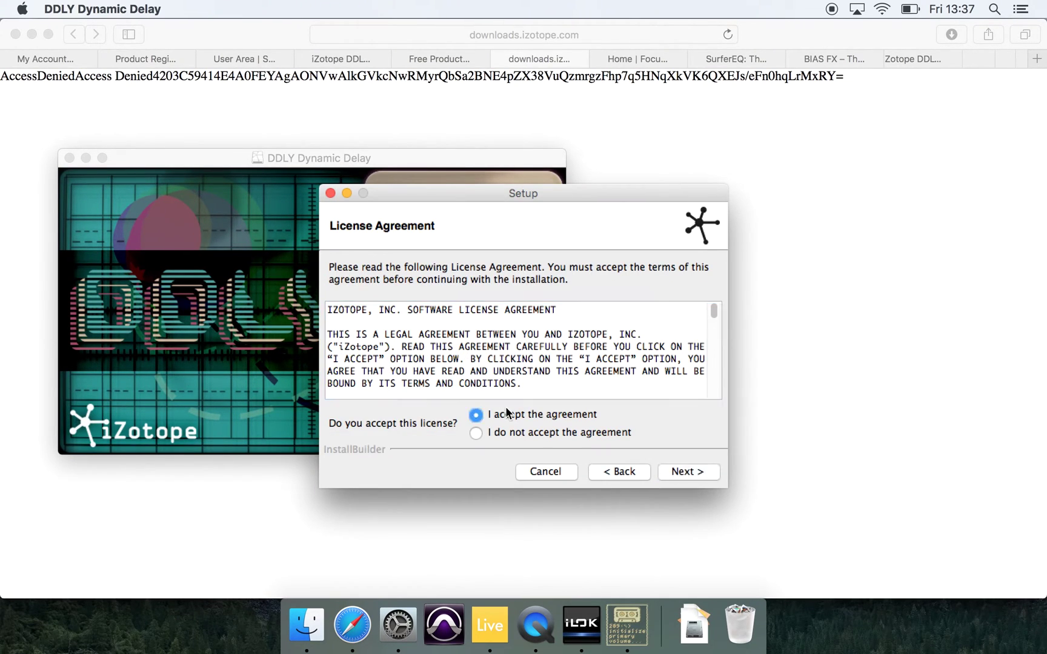
{"action": "left_click", "coordinate": [683, 472]}
{"action": "left_click", "coordinate": [683, 470]}
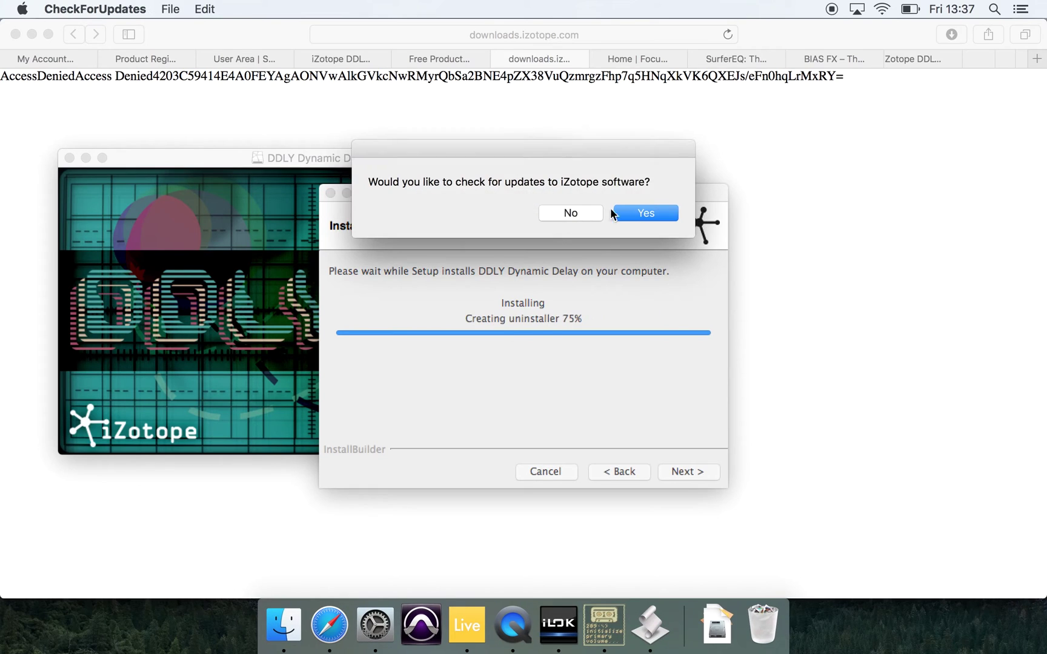
{"action": "left_click", "coordinate": [577, 213]}
{"action": "left_click", "coordinate": [699, 471]}
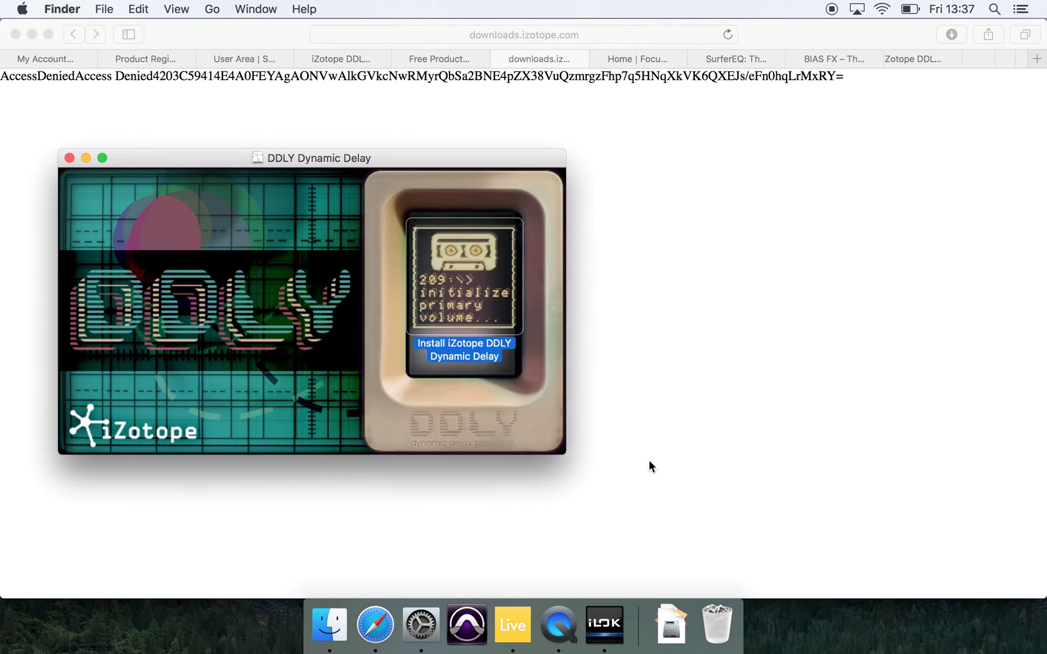
{"action": "left_click", "coordinate": [516, 626]}
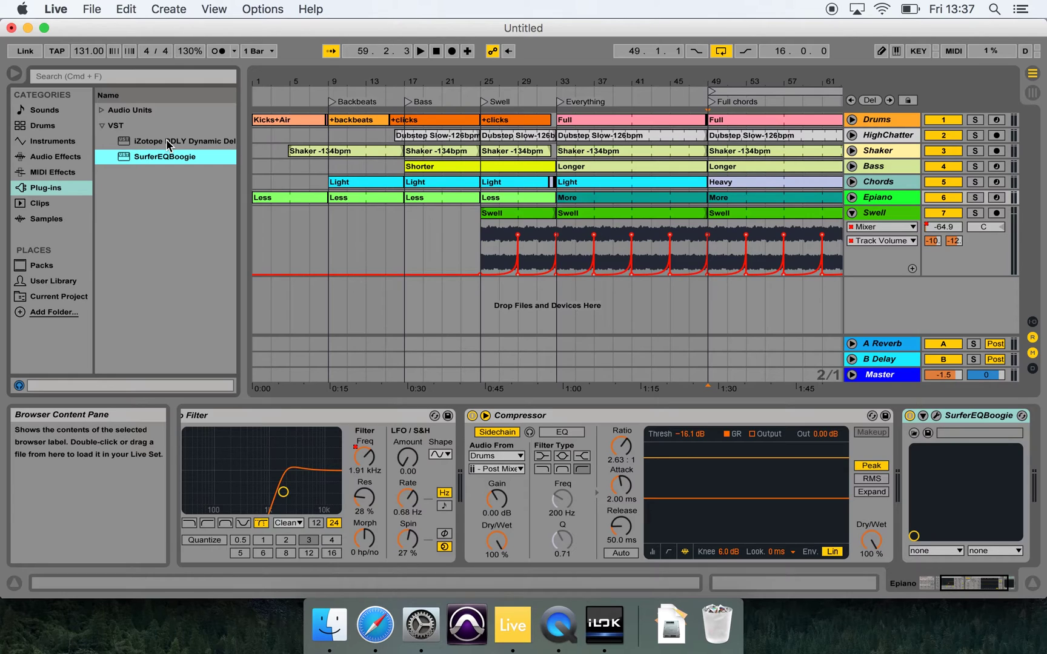
Step: Load iZotope DDLY Dynamic Delay from the VST list onto the Epiano track
{"action": "double_click", "coordinate": [166, 143]}
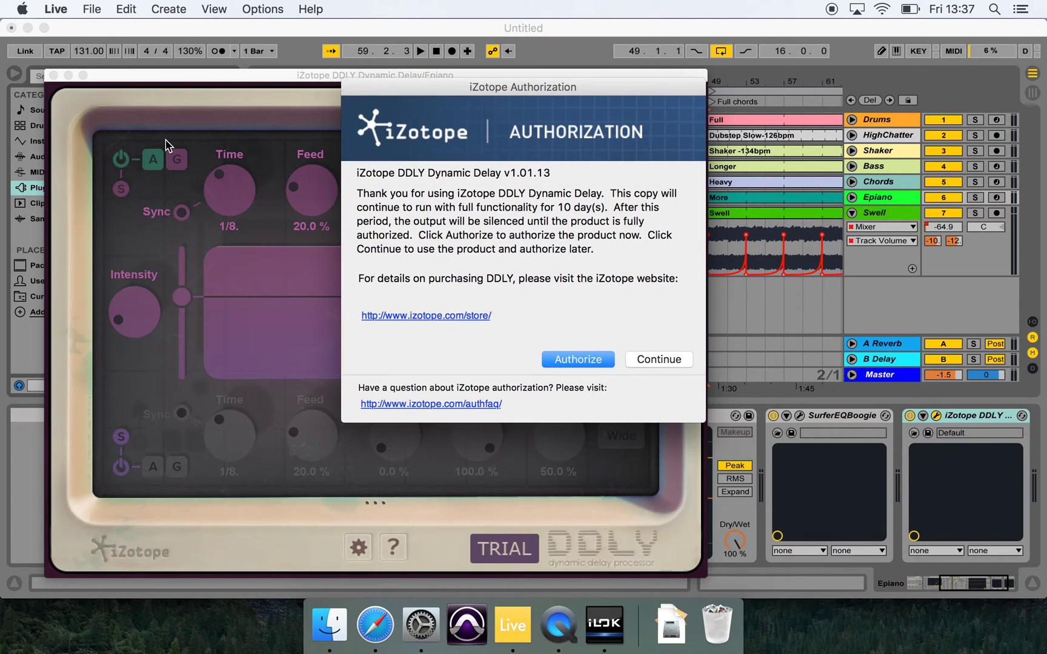
Step: Start DDLY authorization and enter the serial number, name and e-mail
{"action": "left_click", "coordinate": [581, 360]}
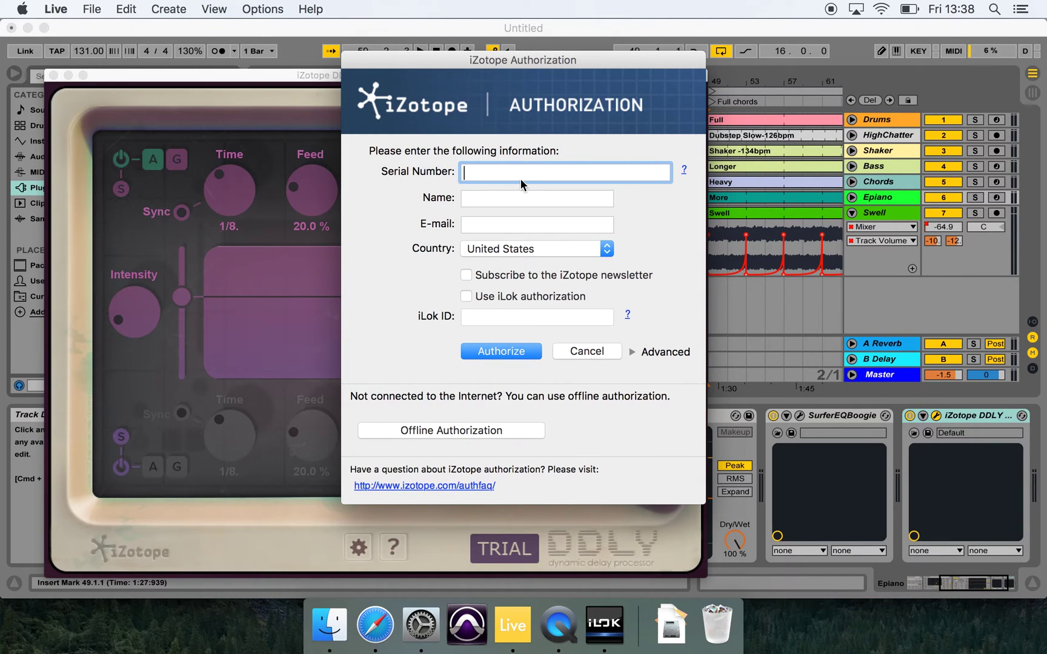
{"action": "left_click", "coordinate": [524, 198]}
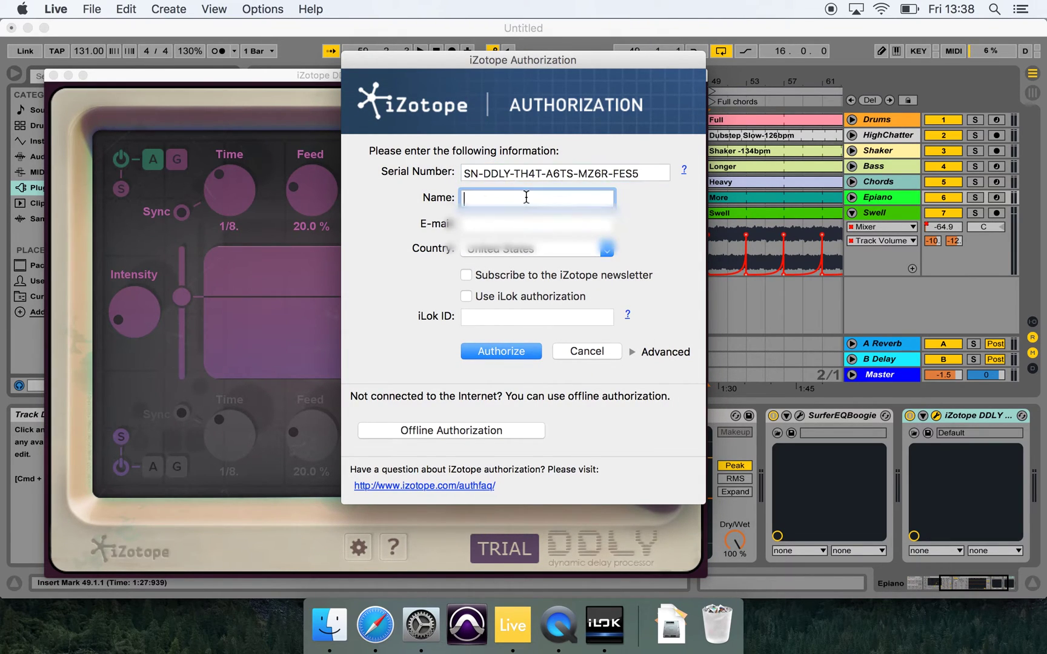
{"action": "type", "text": "John"}
{"action": "key", "text": "Tab"}
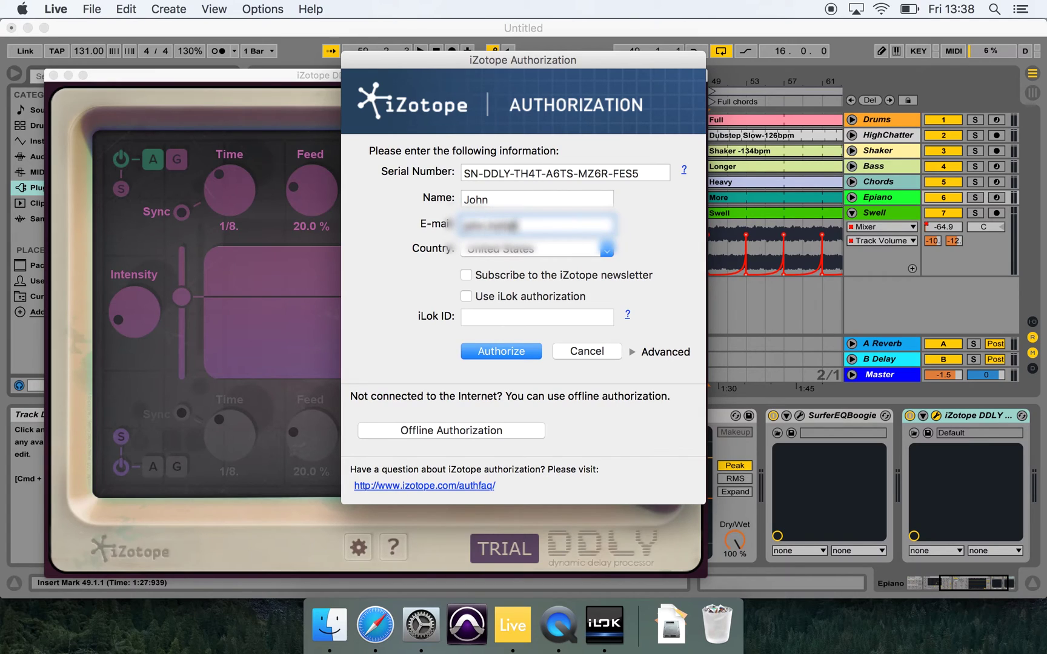
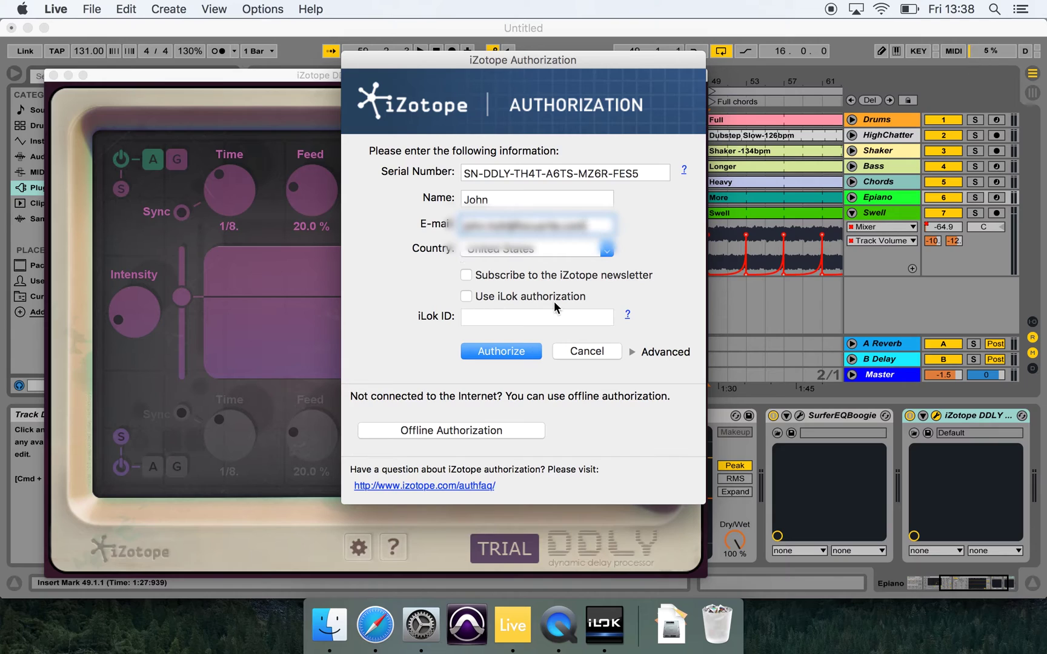
Step: Submit the authorization request and finish once it succeeds, revealing the full plug-in
{"action": "left_click", "coordinate": [510, 350]}
{"action": "left_click", "coordinate": [544, 350]}
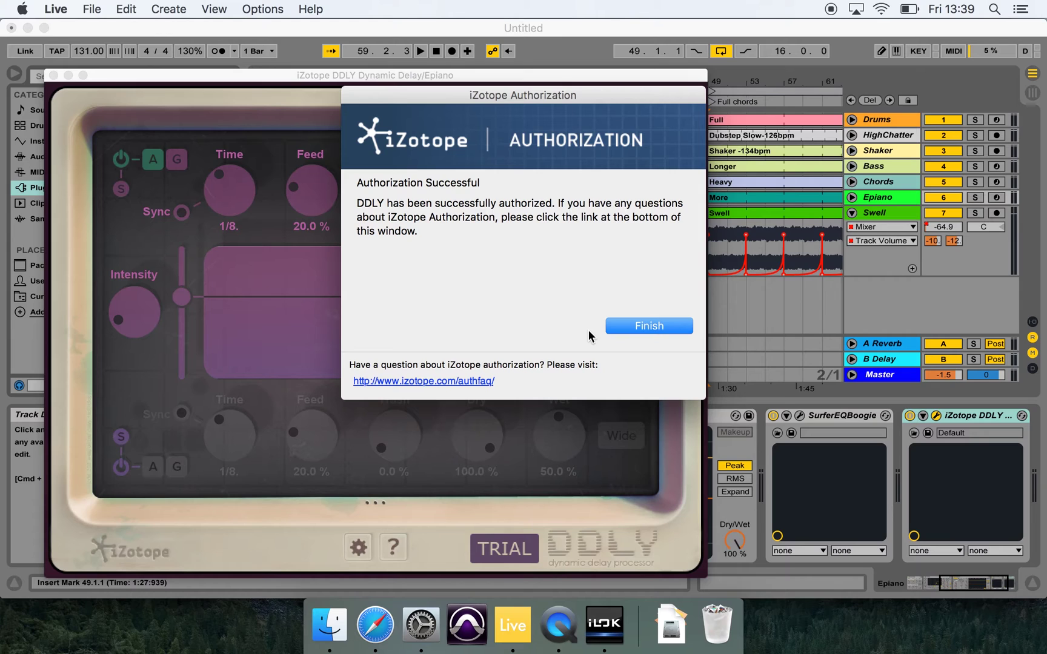
{"action": "left_click", "coordinate": [647, 328]}
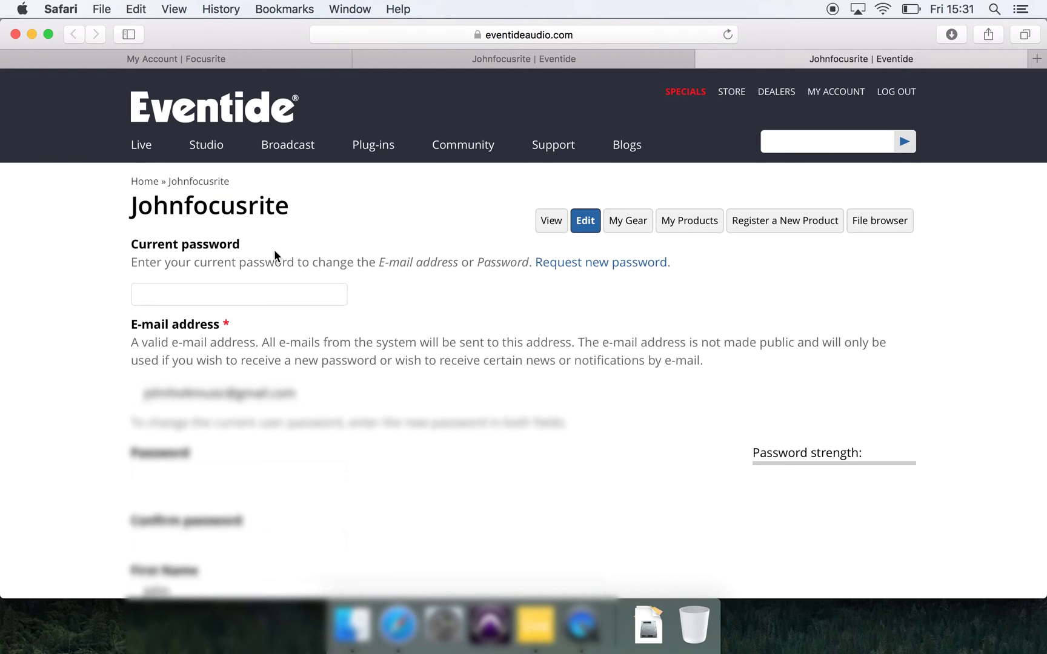
{"action": "scroll", "coordinate": [467, 245], "scroll_direction": "down", "scroll_amount": 2}
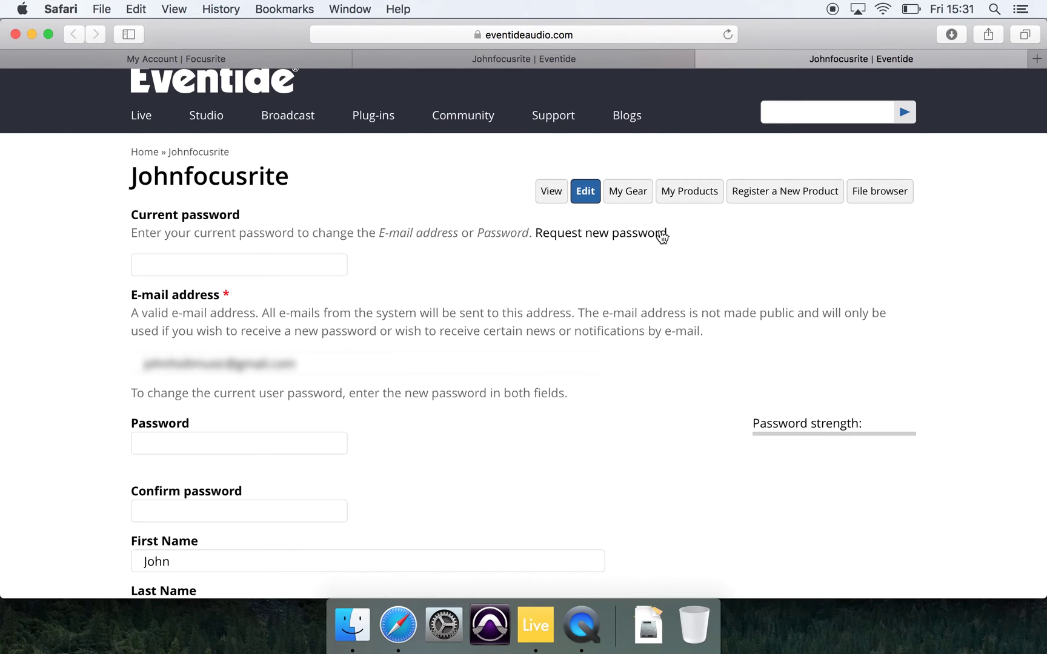
Step: Begin a new product registration for the Native Plug-in category, 2016 Stereo Room Plug-in
{"action": "left_click", "coordinate": [775, 192]}
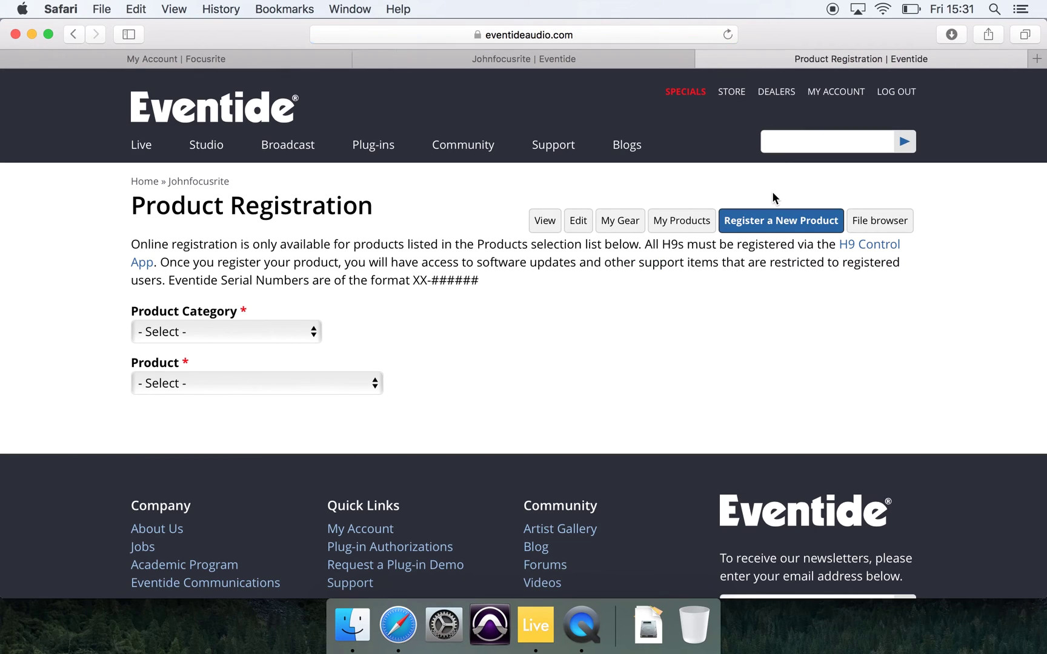
{"action": "scroll", "coordinate": [374, 307], "scroll_direction": "down", "scroll_amount": 2}
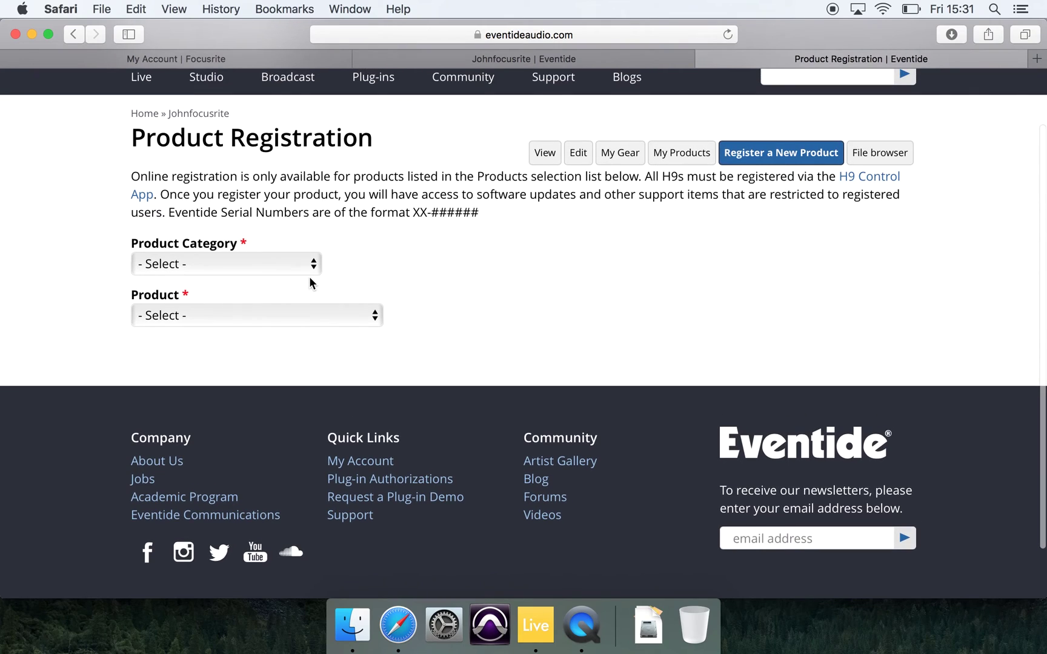
{"action": "left_click", "coordinate": [247, 268]}
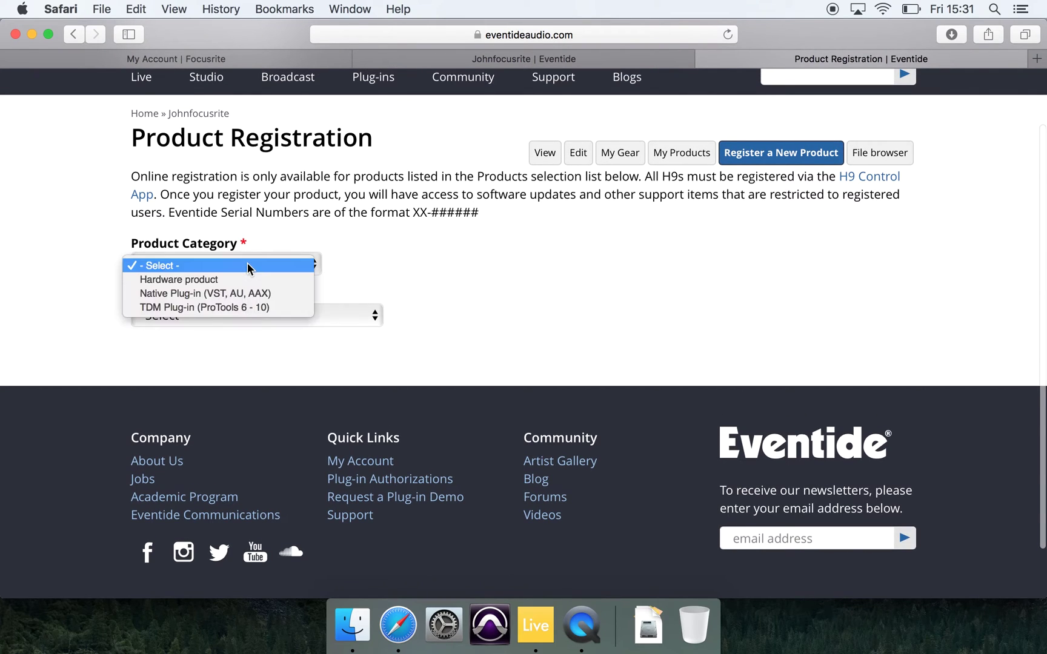
{"action": "left_click", "coordinate": [208, 292]}
{"action": "left_click", "coordinate": [264, 316]}
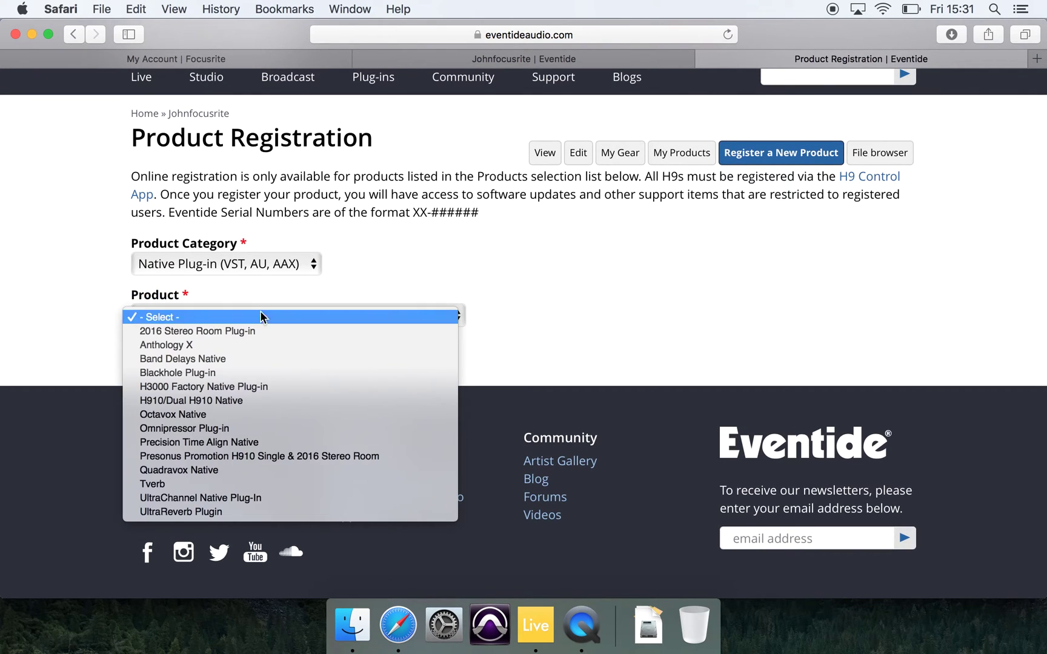
{"action": "left_click", "coordinate": [218, 332]}
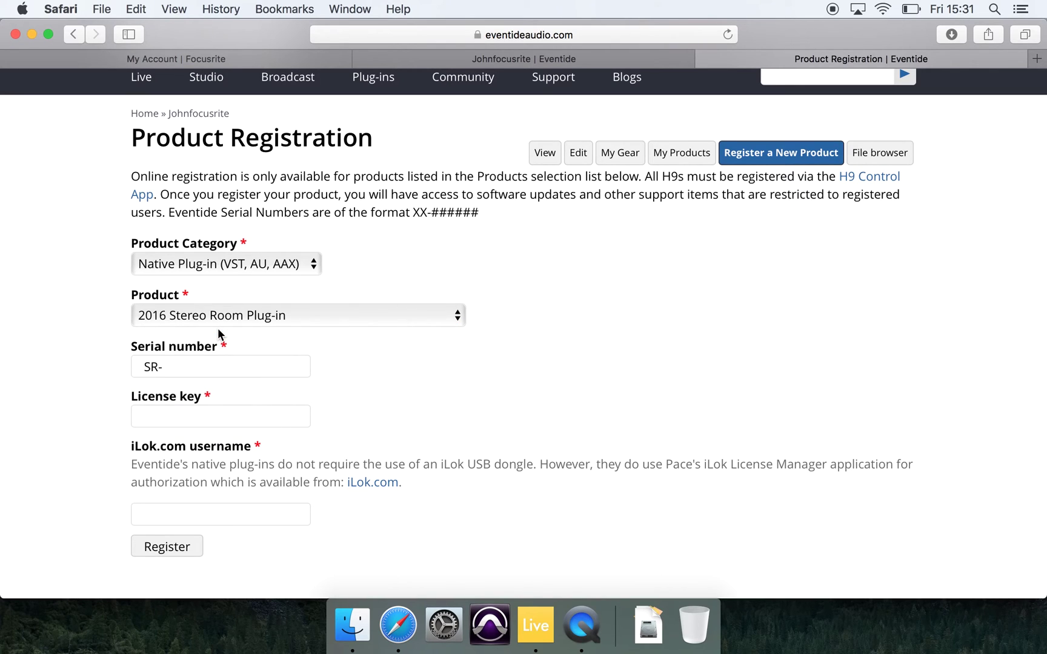
{"action": "left_click", "coordinate": [276, 364]}
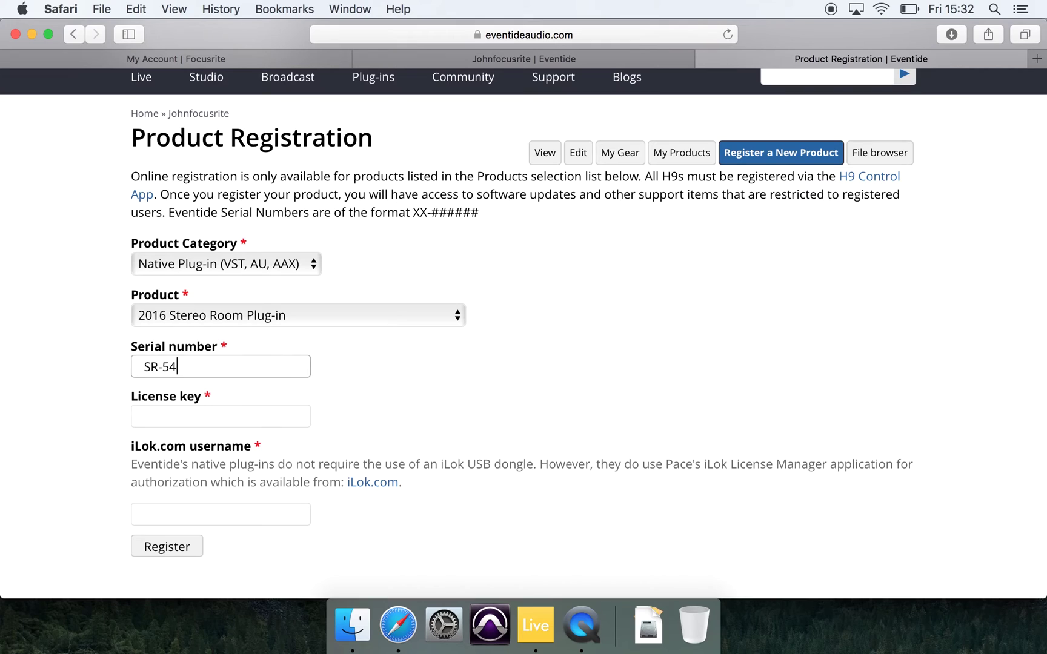
{"action": "left_click", "coordinate": [215, 418]}
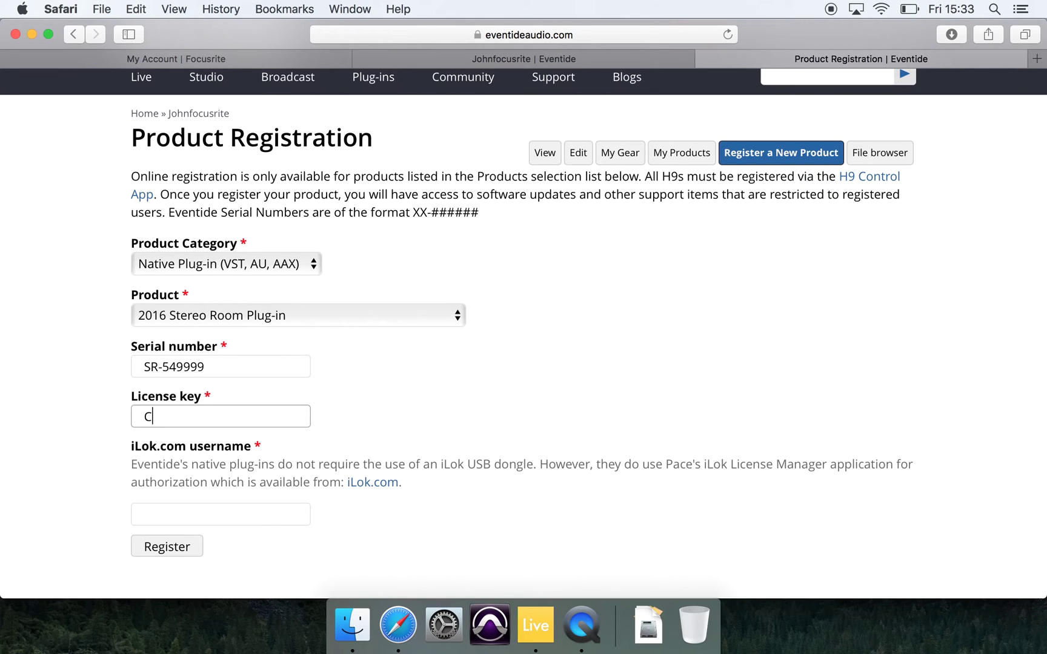
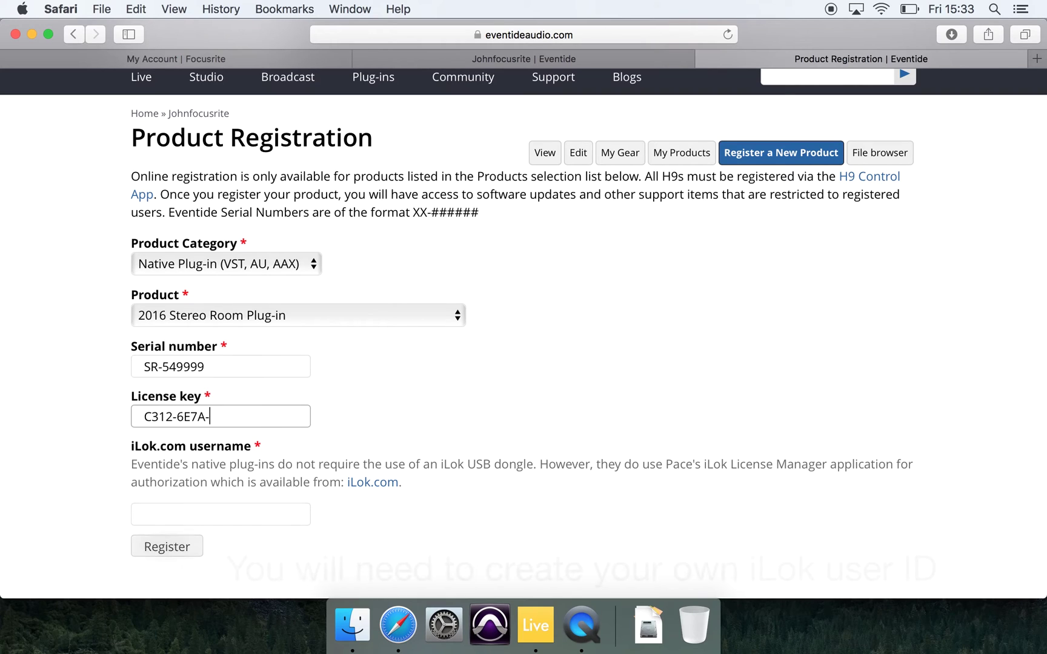
{"action": "key", "text": "Tab"}
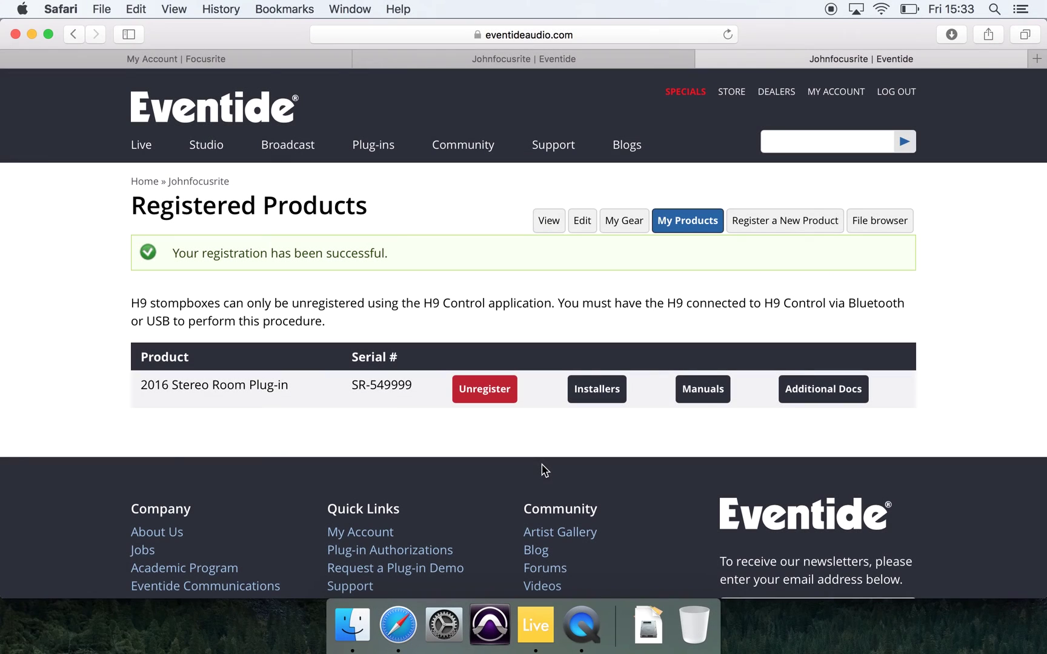
{"action": "scroll", "coordinate": [40, 384], "scroll_direction": "down", "scroll_amount": 2}
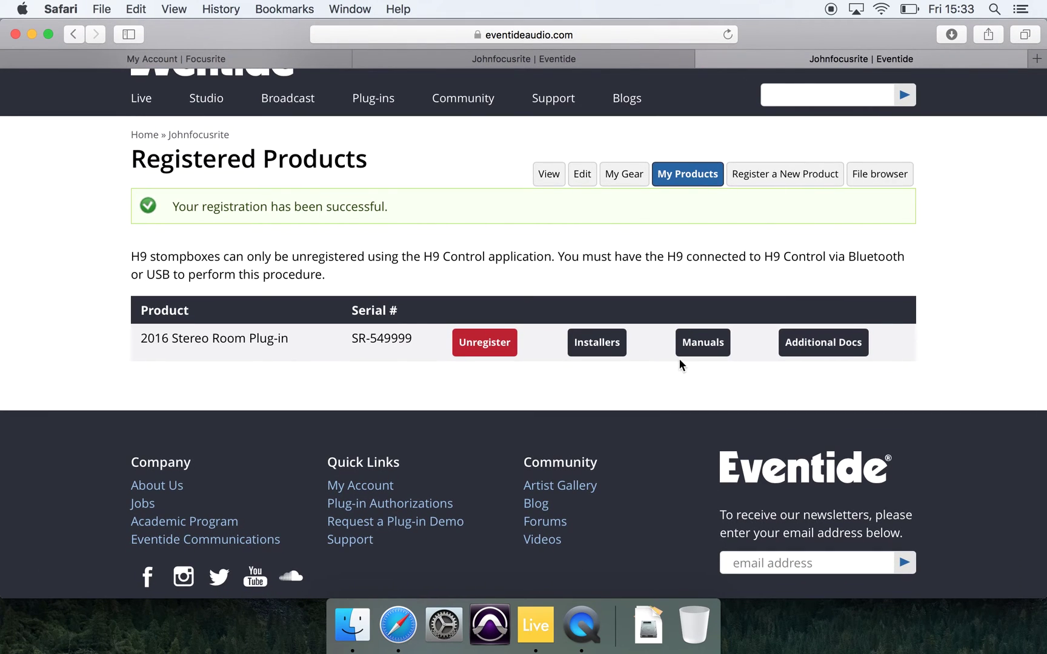
Step: Download the 2016 Stereo Room for Mac installer and open its disk image from Downloads
{"action": "left_click", "coordinate": [596, 352]}
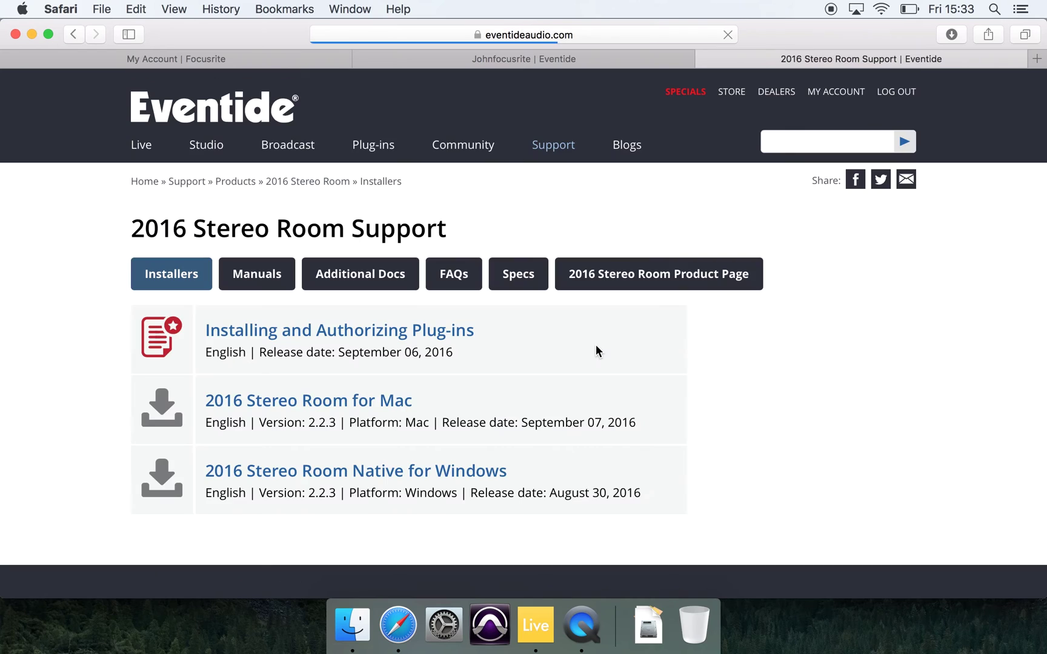
{"action": "scroll", "coordinate": [596, 351], "scroll_direction": "down", "scroll_amount": 2}
{"action": "scroll", "coordinate": [596, 345], "scroll_direction": "down", "scroll_amount": 1}
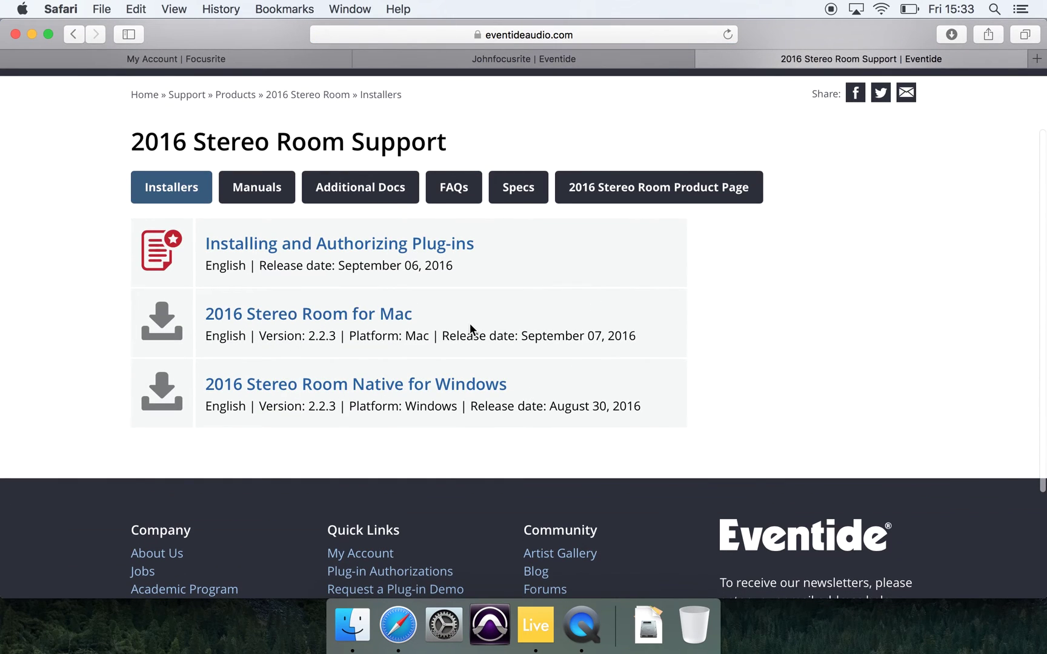
{"action": "left_click", "coordinate": [354, 319]}
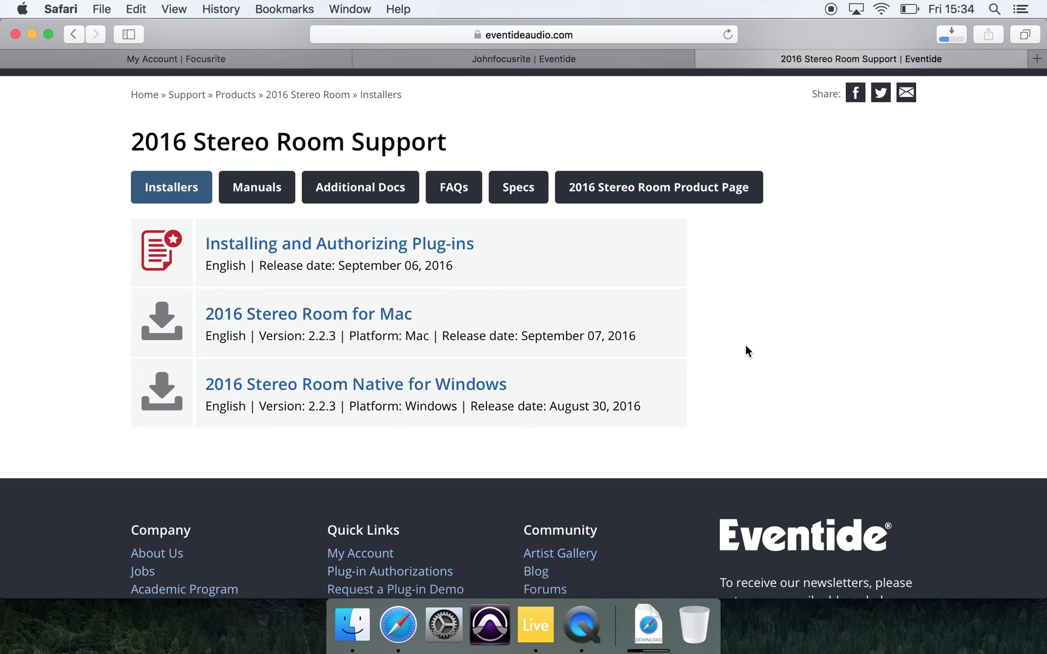
{"action": "left_click", "coordinate": [649, 626]}
{"action": "left_click", "coordinate": [653, 572]}
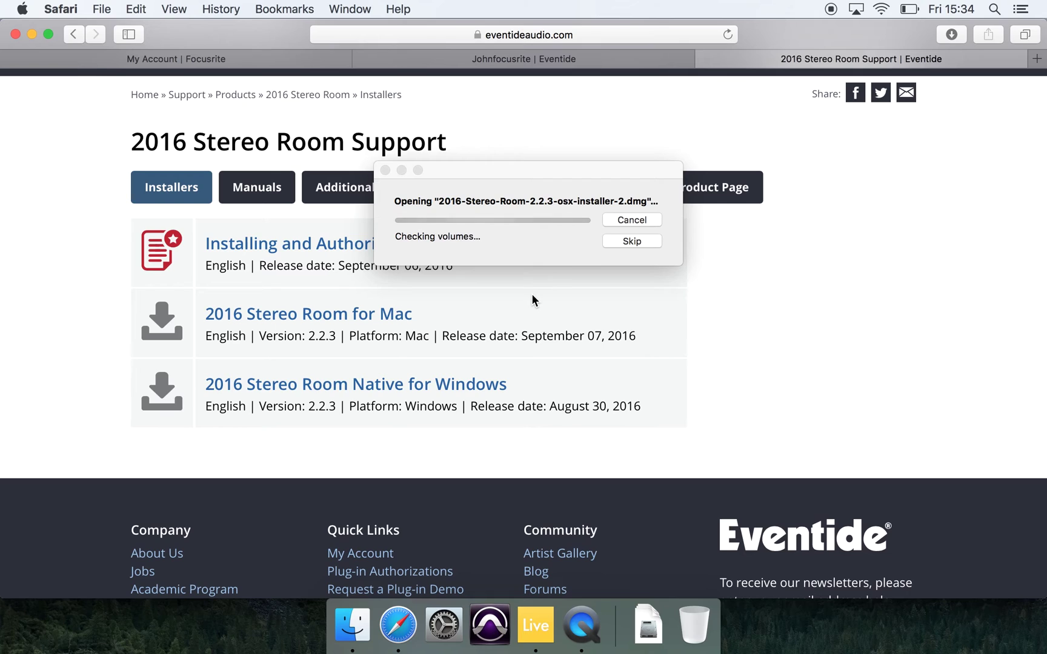
Step: Launch the 2016 Stereo Room osx-installer and authorise it with the administrator password
{"action": "double_click", "coordinate": [289, 123]}
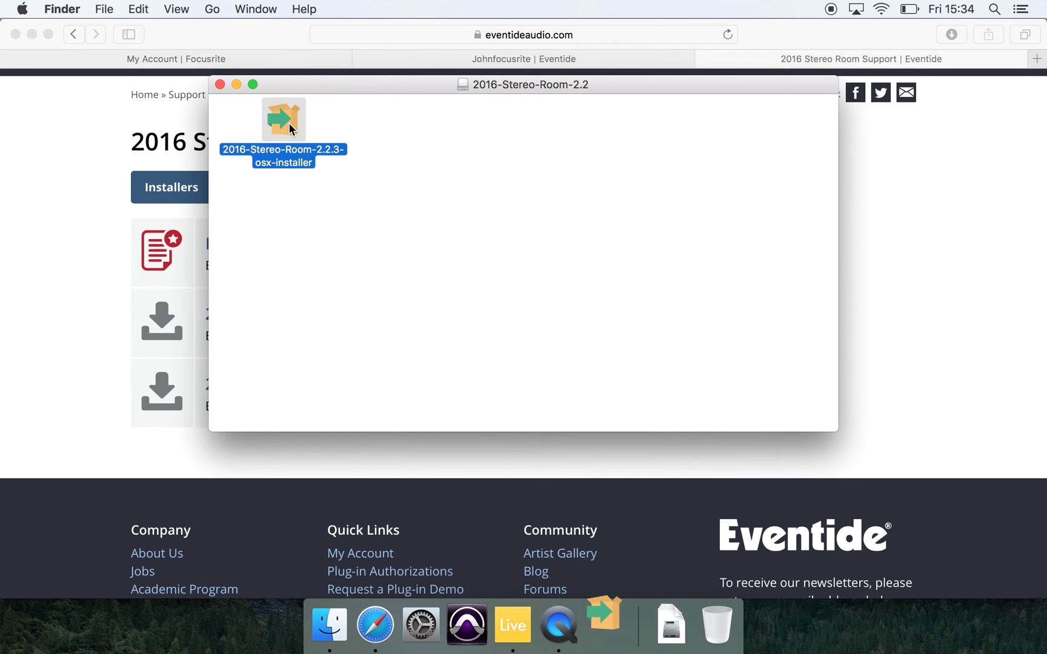
{"action": "left_click", "coordinate": [687, 279]}
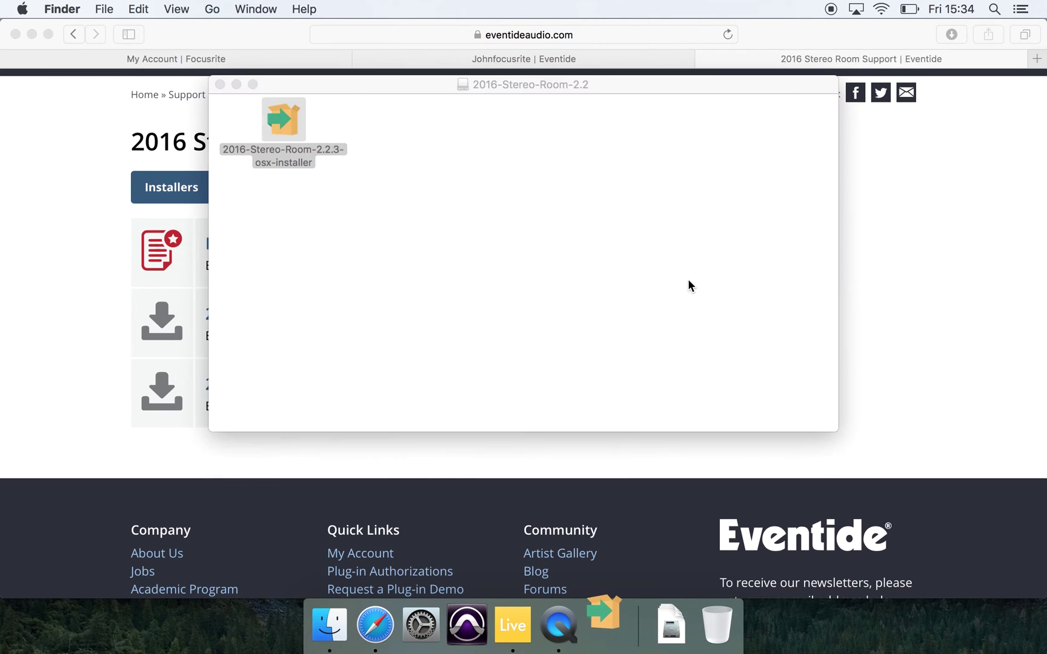
{"action": "type", "text": "••"}
{"action": "key", "text": "Return"}
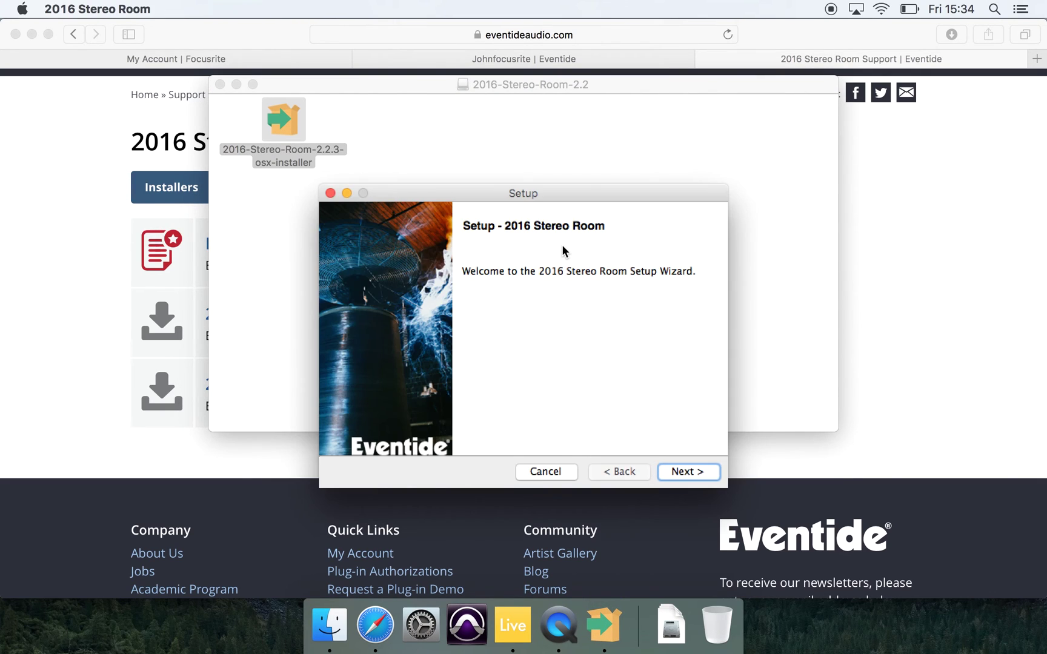
Step: Accept the licence, install all components (AU, VST, AAX, presets), finish and close the disk image window
{"action": "left_click", "coordinate": [688, 467]}
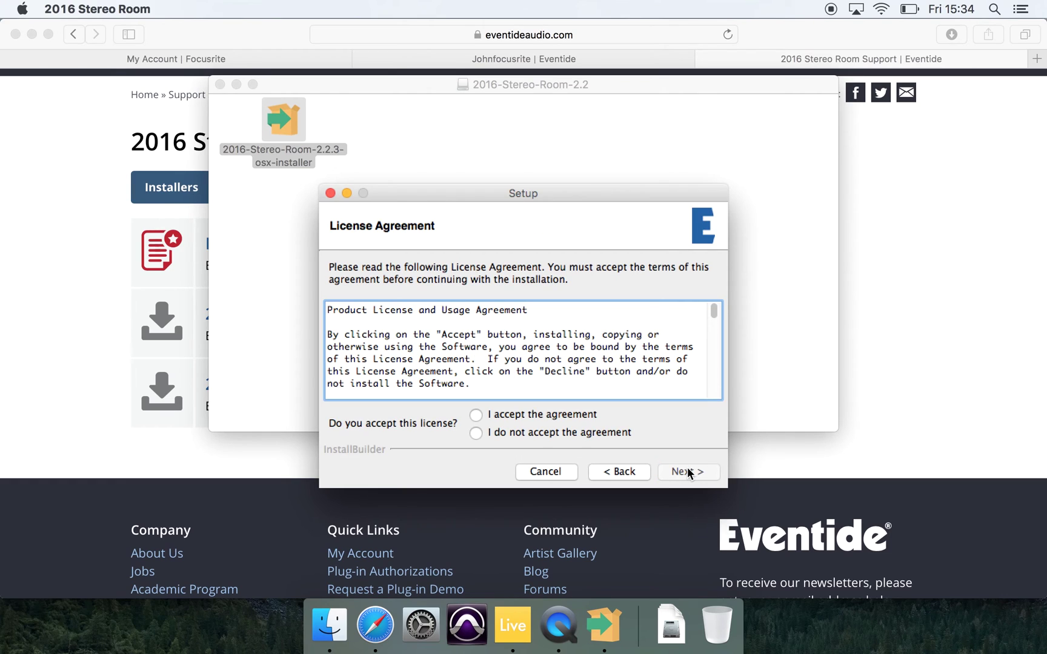
{"action": "left_click", "coordinate": [528, 412]}
{"action": "left_click", "coordinate": [702, 473]}
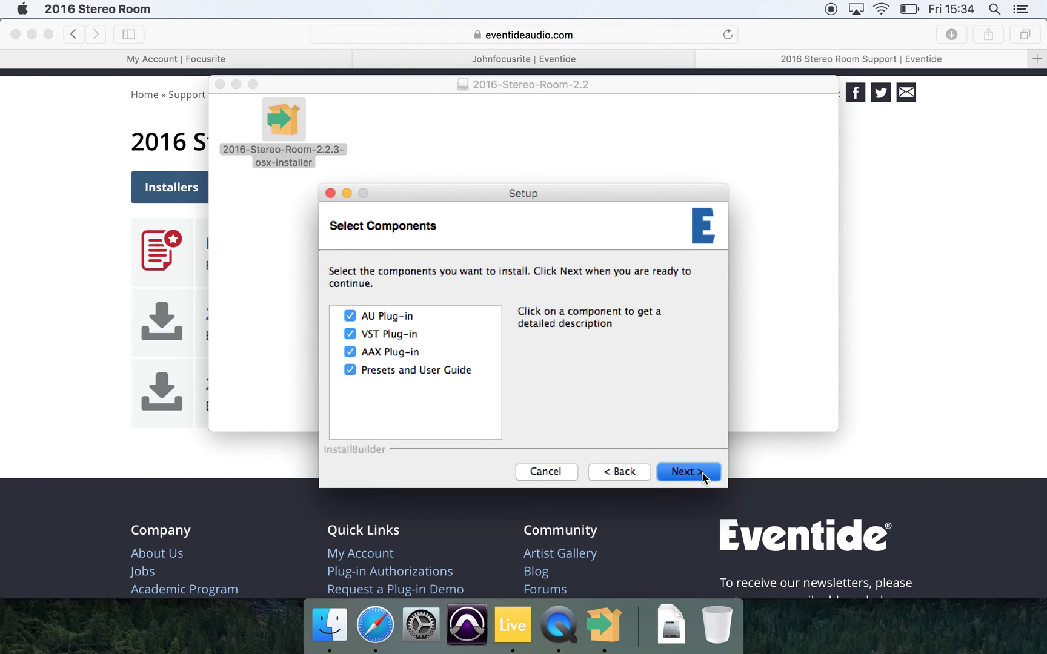
{"action": "left_click", "coordinate": [702, 472]}
{"action": "left_click", "coordinate": [702, 472]}
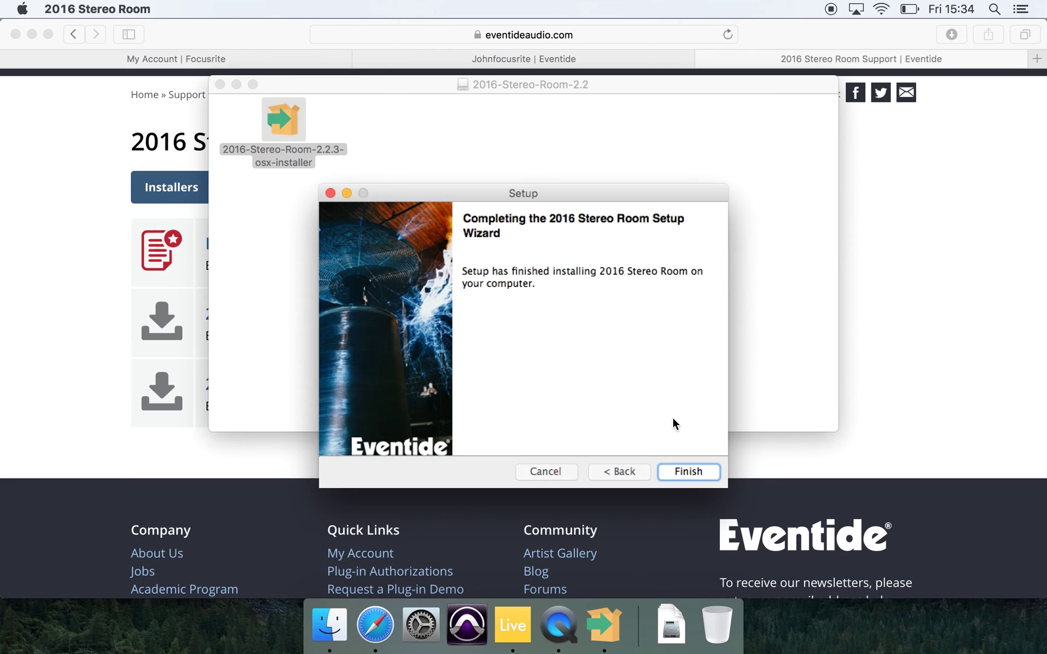
{"action": "left_click", "coordinate": [701, 471]}
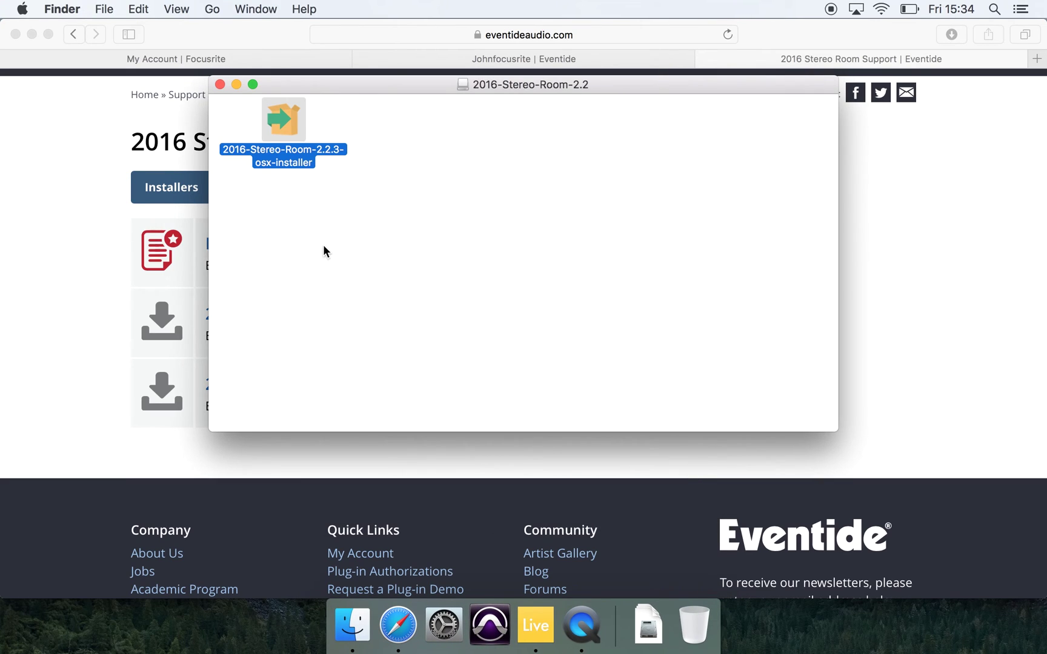
{"action": "left_click", "coordinate": [219, 84]}
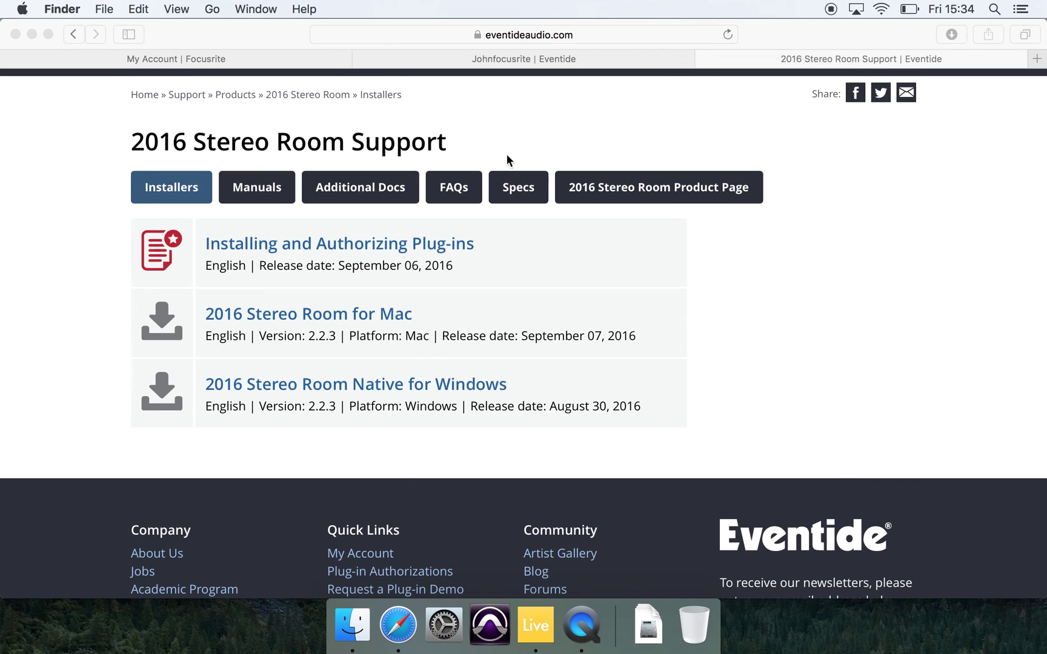
Step: Load 2016 Stereo Room from Plug-ins > Audio Units > Eventide in Ableton Live
{"action": "left_click", "coordinate": [543, 637]}
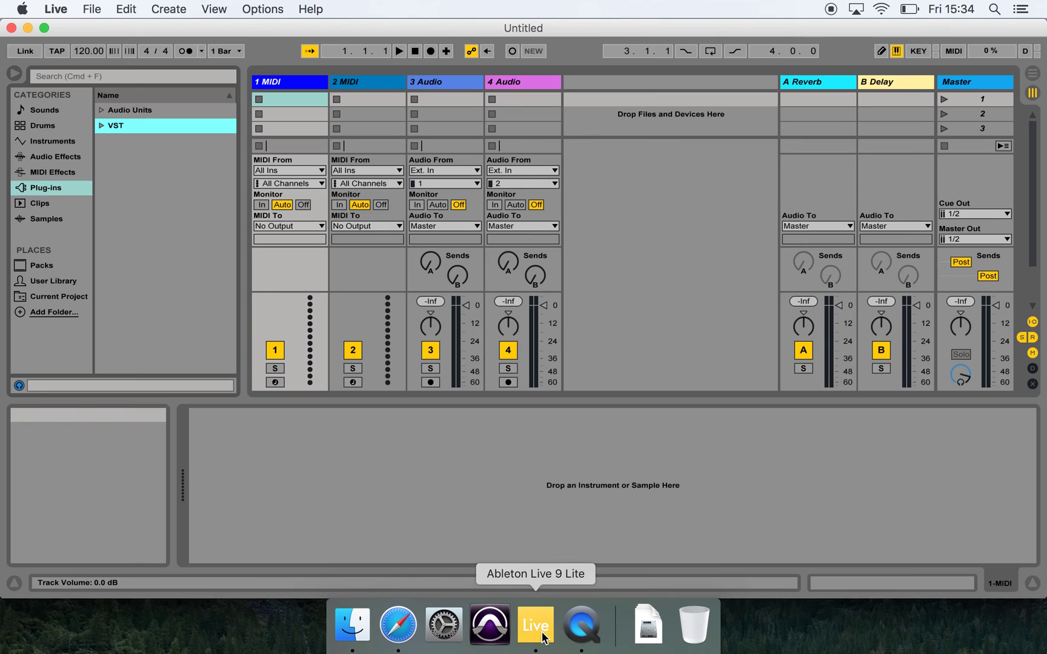
{"action": "left_click", "coordinate": [122, 109]}
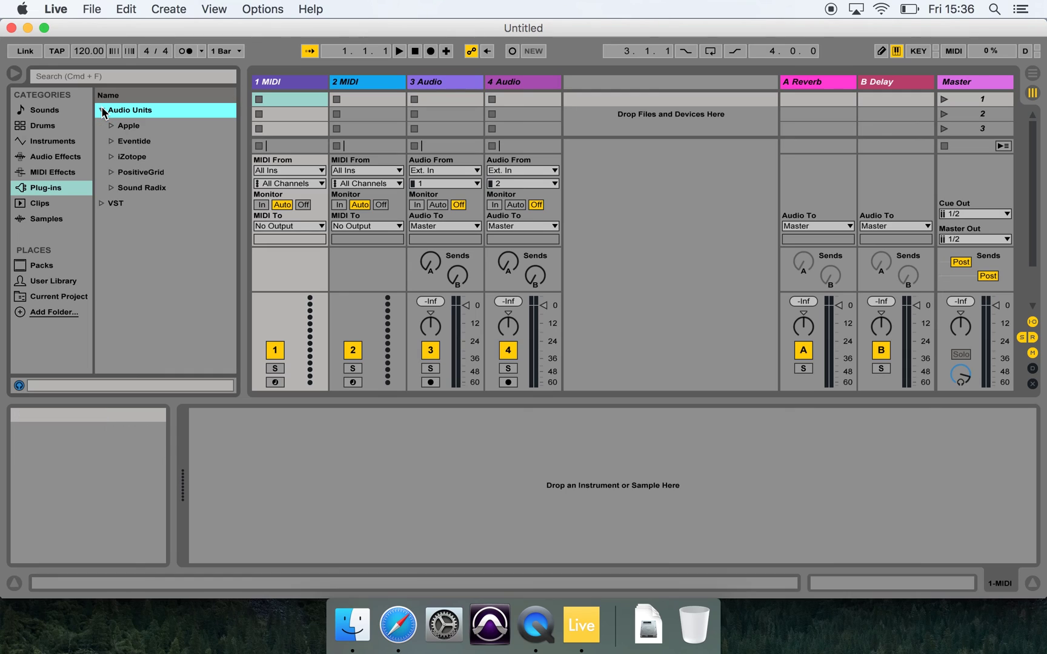
{"action": "left_click", "coordinate": [112, 144]}
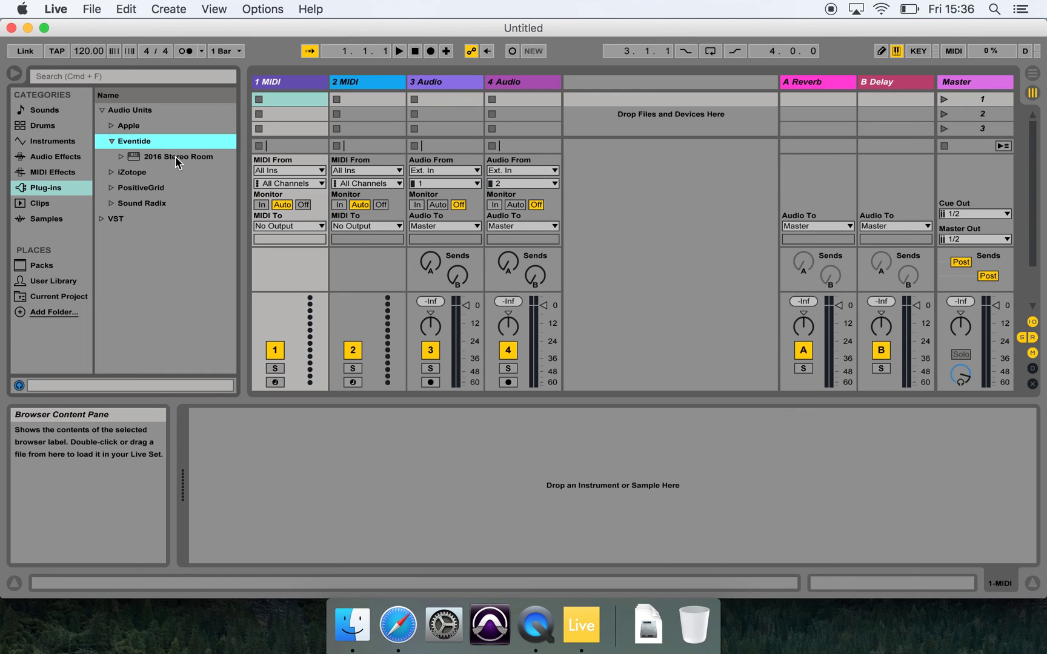
{"action": "left_click", "coordinate": [176, 156]}
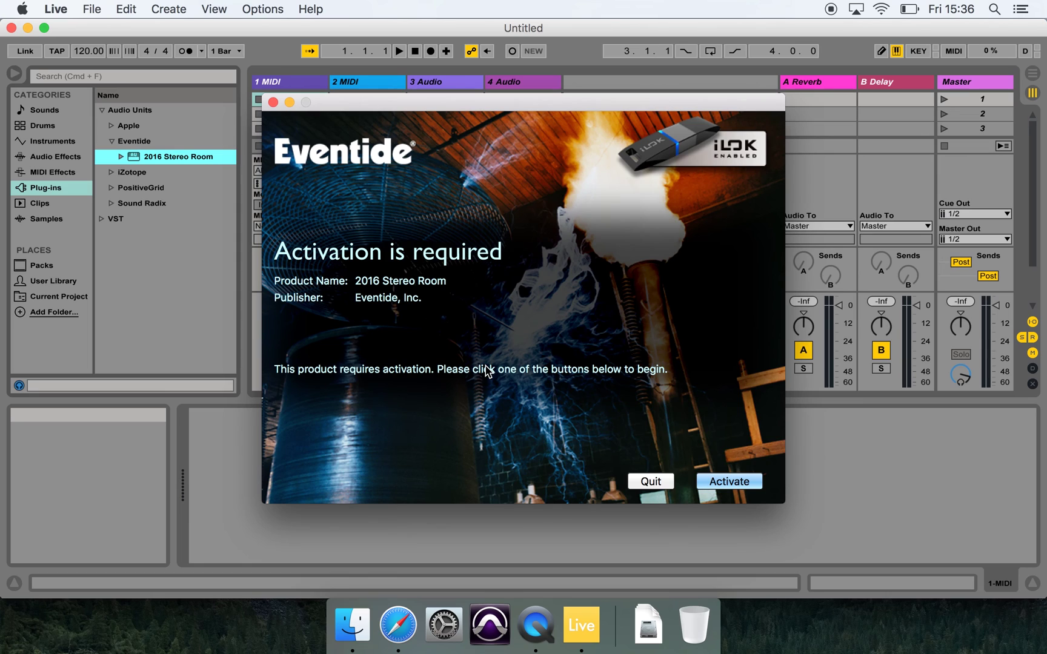
Step: Start activation and log in with the iLok User ID and password
{"action": "left_click", "coordinate": [728, 482]}
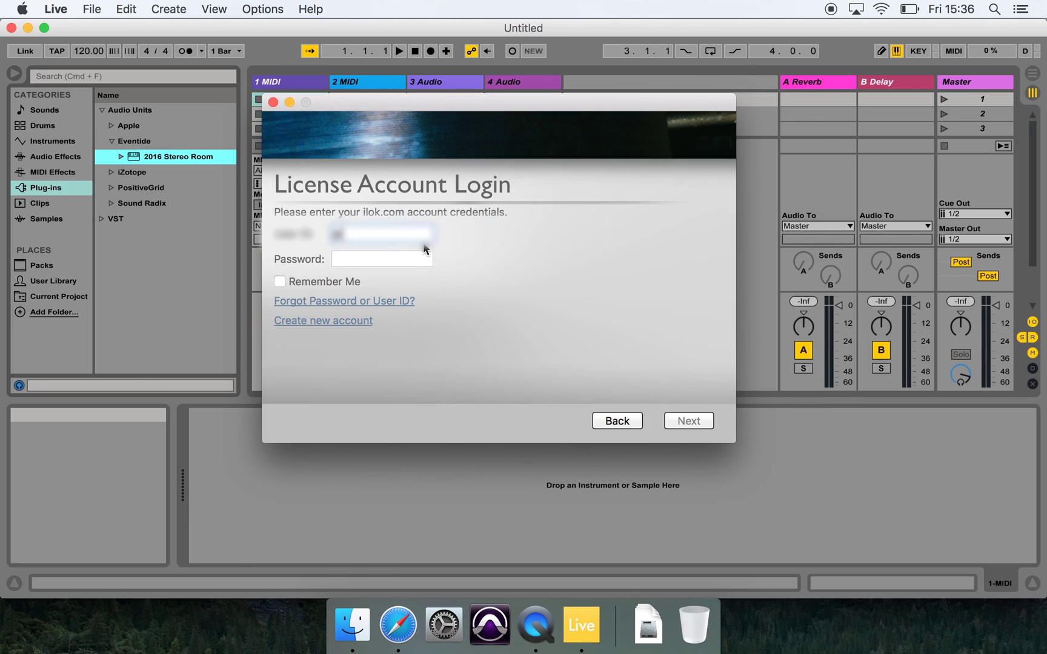
{"action": "key", "text": "Tab"}
{"action": "left_click", "coordinate": [690, 421]}
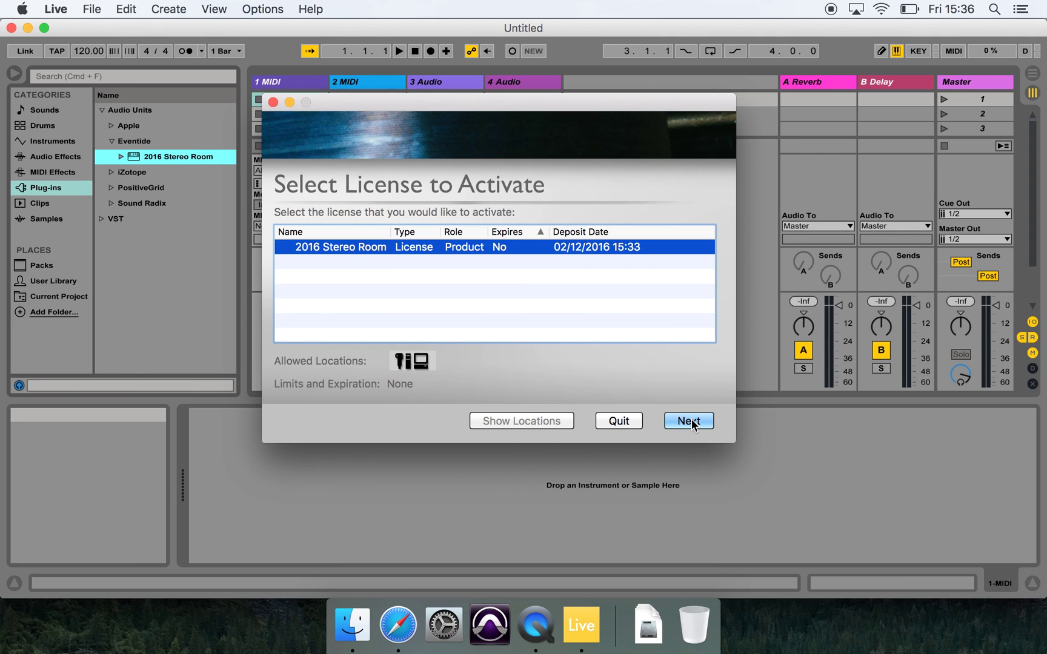
Step: Select the 2016 Stereo Room license and activate it on this MacBook Pro
{"action": "left_click", "coordinate": [690, 421]}
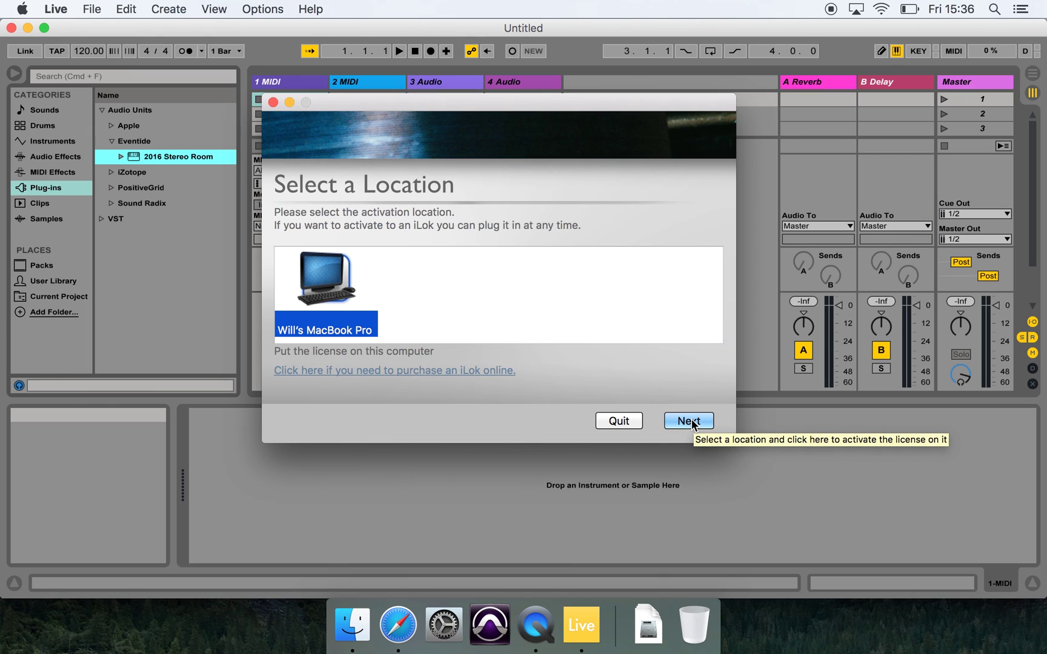
{"action": "left_click", "coordinate": [688, 422]}
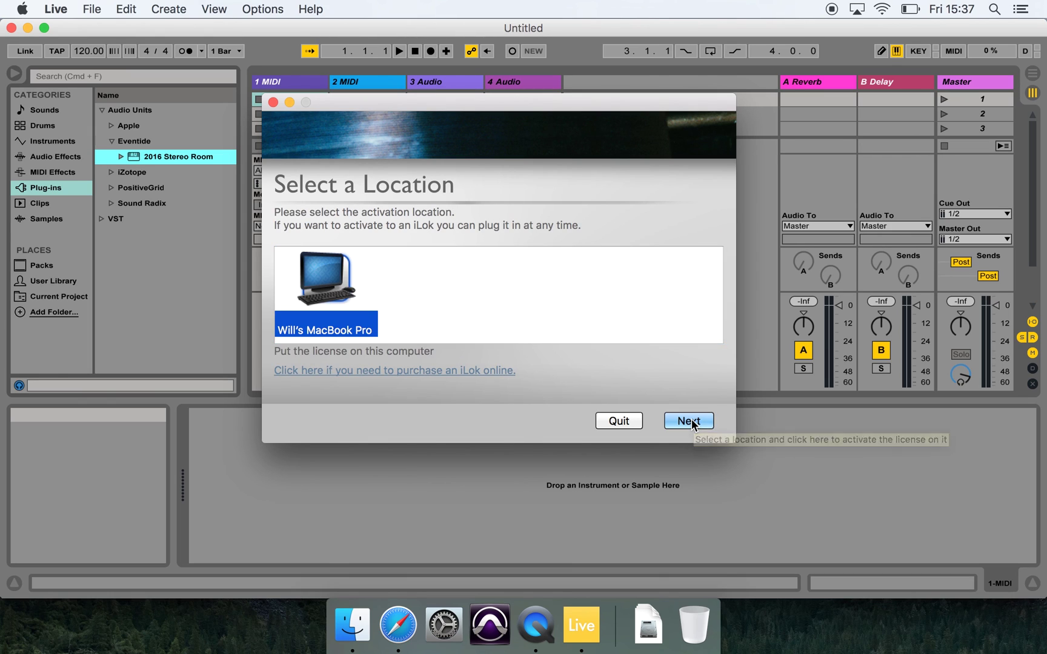